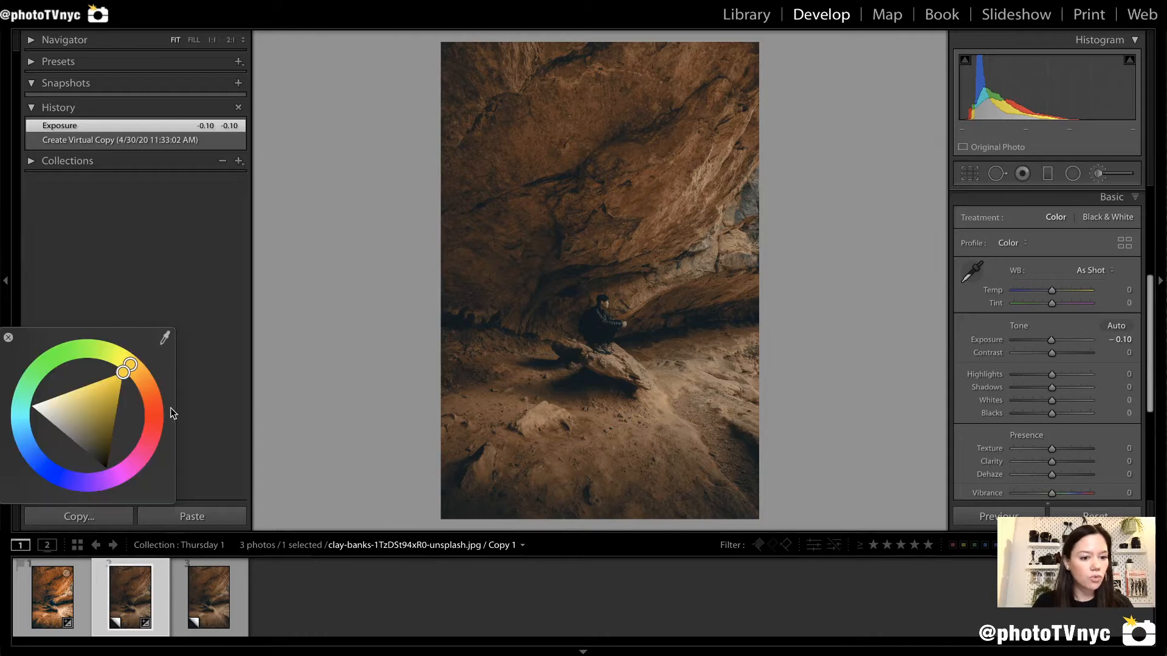
click(152, 404)
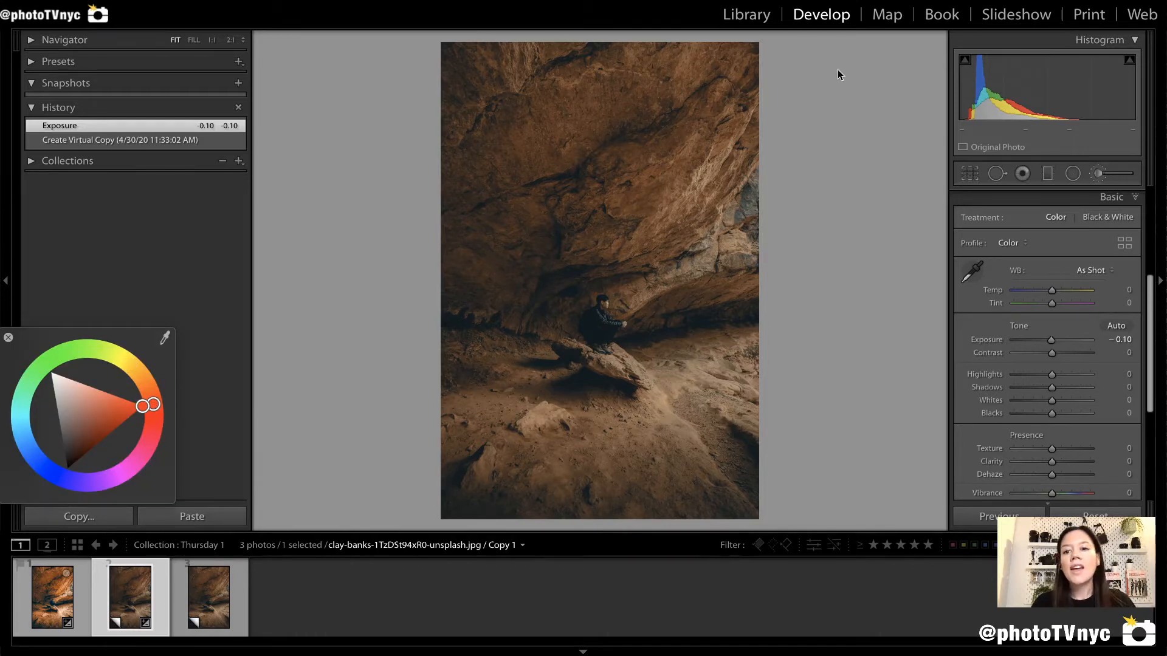
click(8, 337)
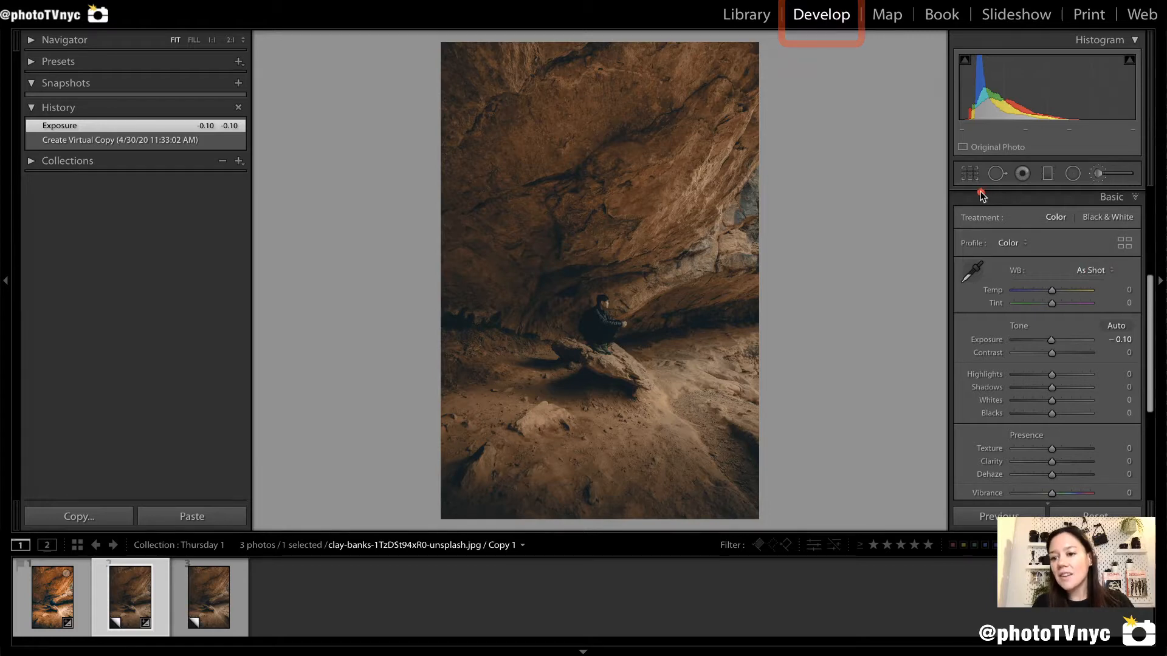
key(k)
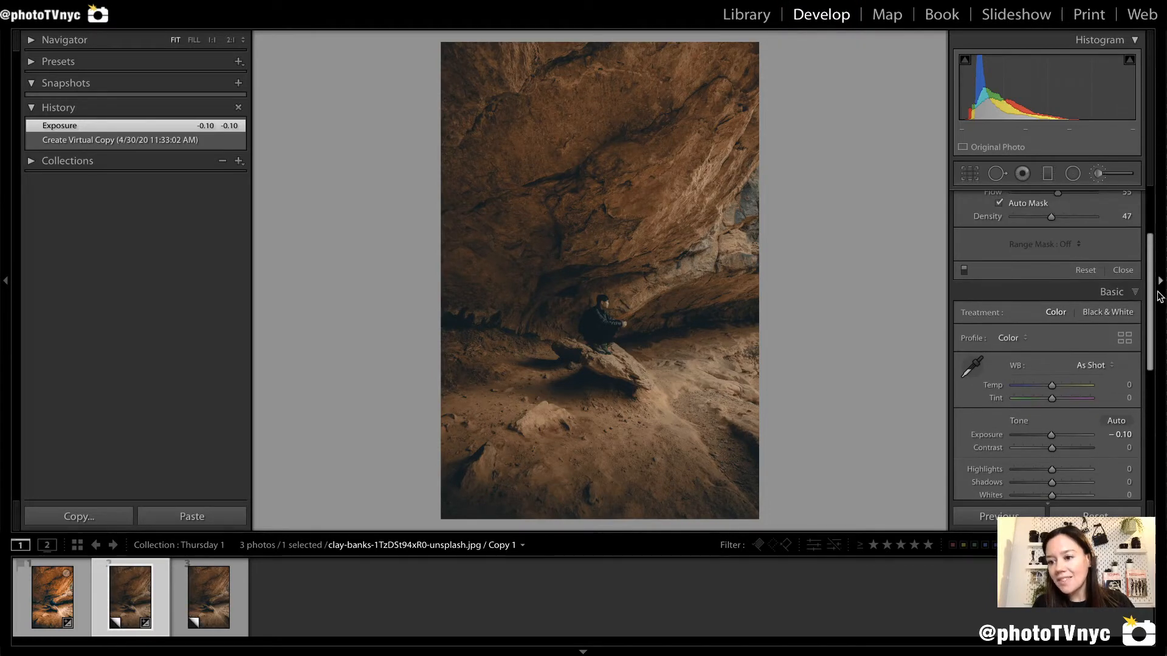
click(1134, 293)
scroll(1024, 337, up, 5)
scroll(1099, 235, down, 2)
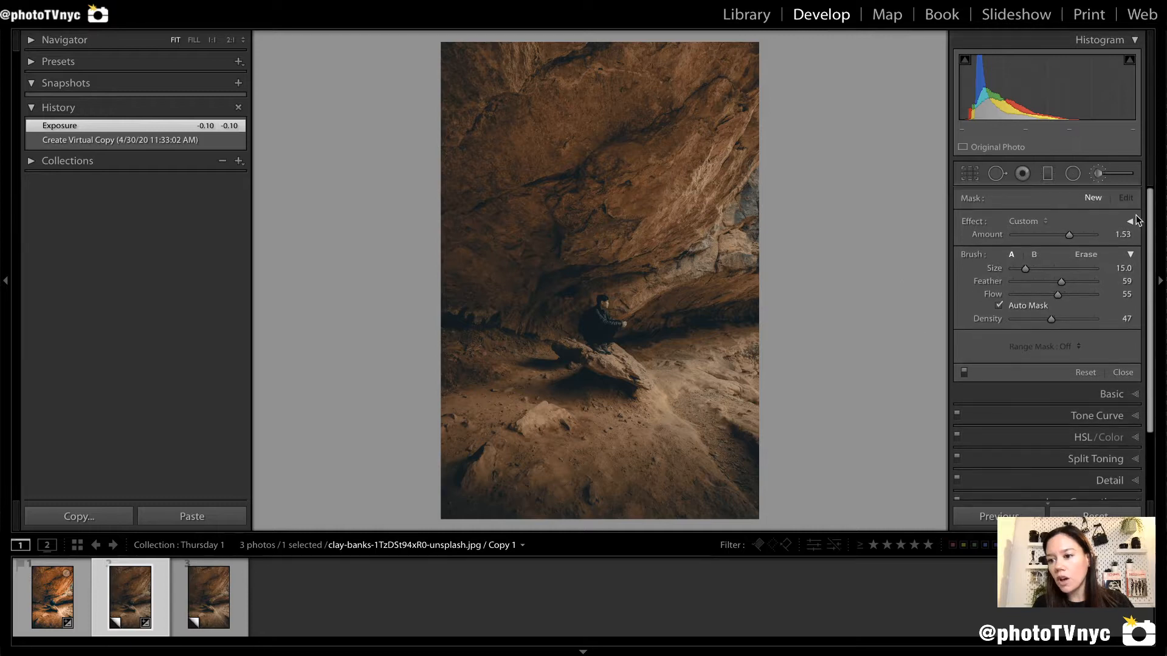
key(k)
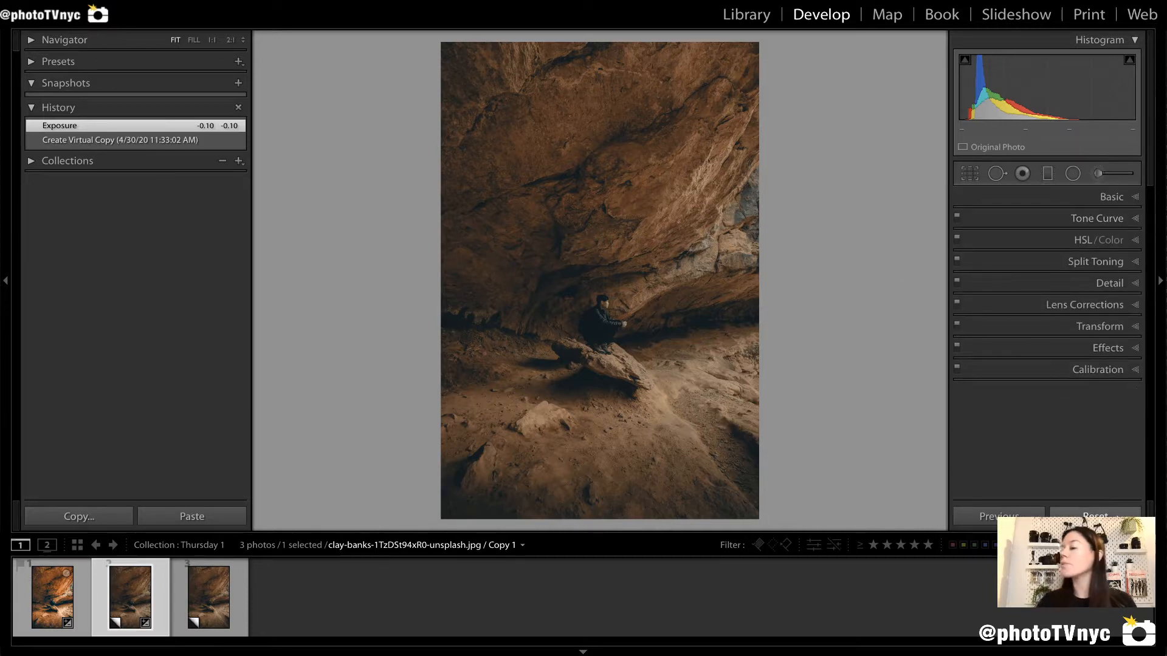
Step: Expand the Basic adjustments and set Exposure to +0.85 and Contrast to +26
click(1122, 196)
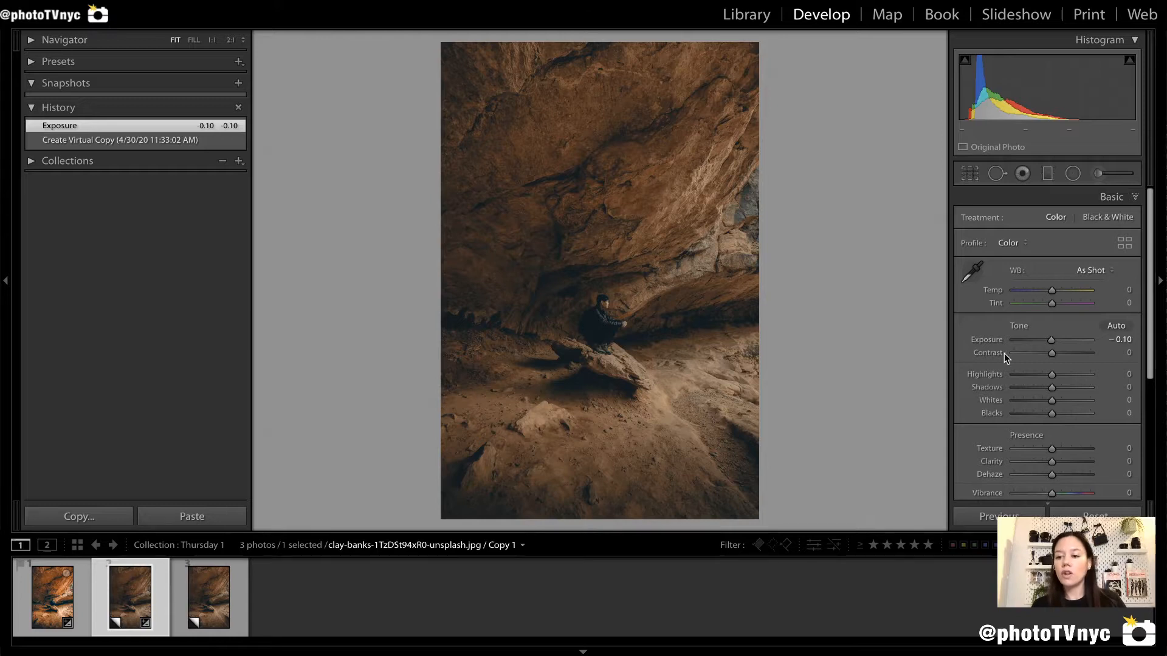
scroll(1004, 357, down, 2)
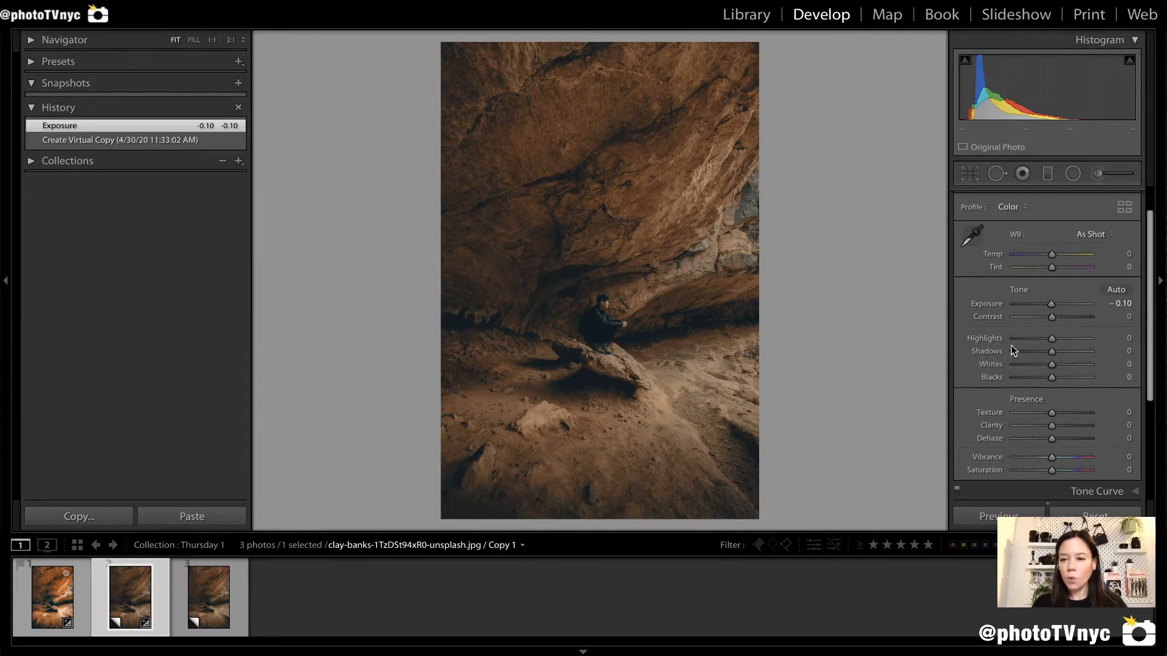
drag(1052, 303, 1059, 304)
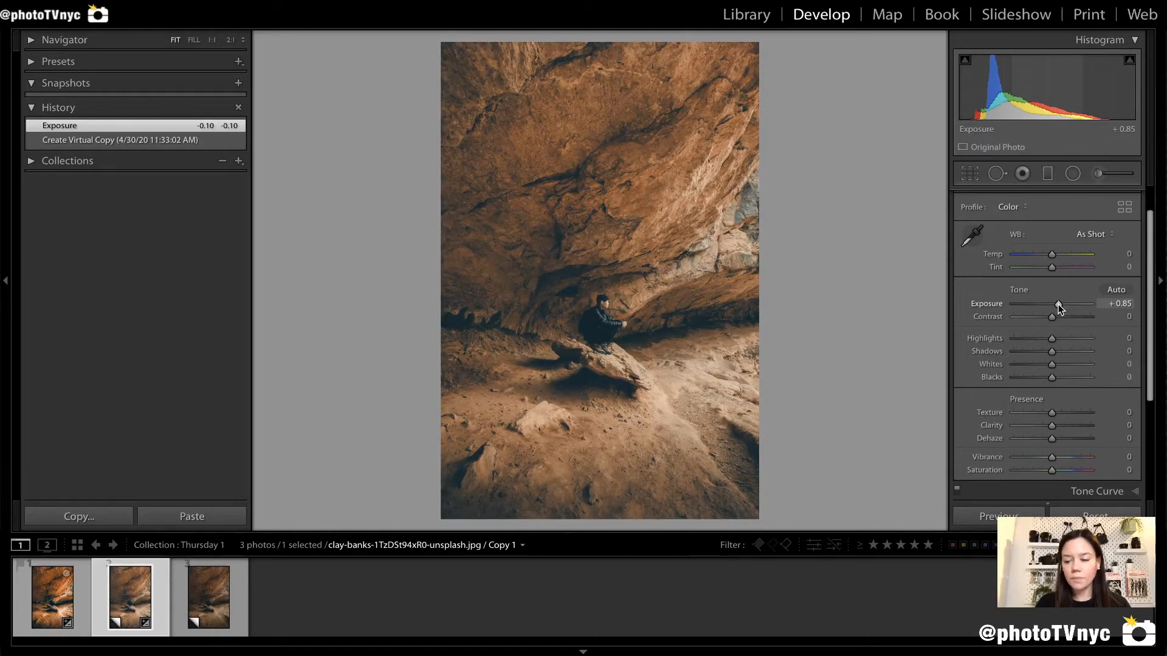
drag(1053, 318, 1060, 318)
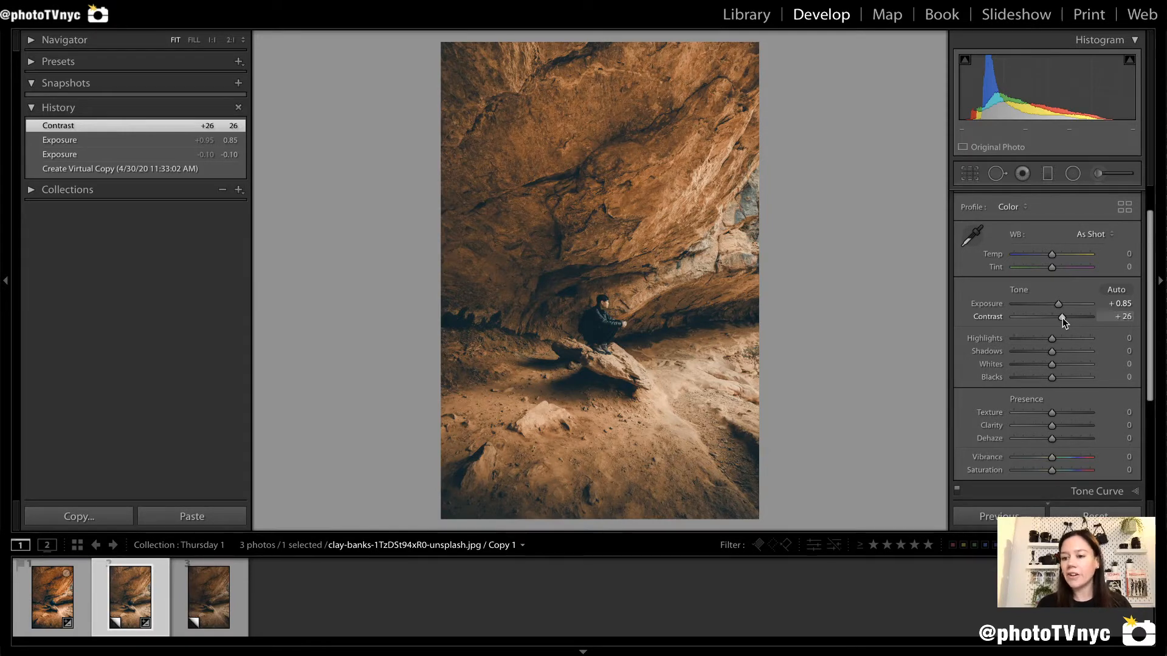
Step: Set Highlights to −26 and check the detail in the brightest ground and rock areas up close
scroll(1022, 319, down, 2)
scroll(1023, 318, down, 1)
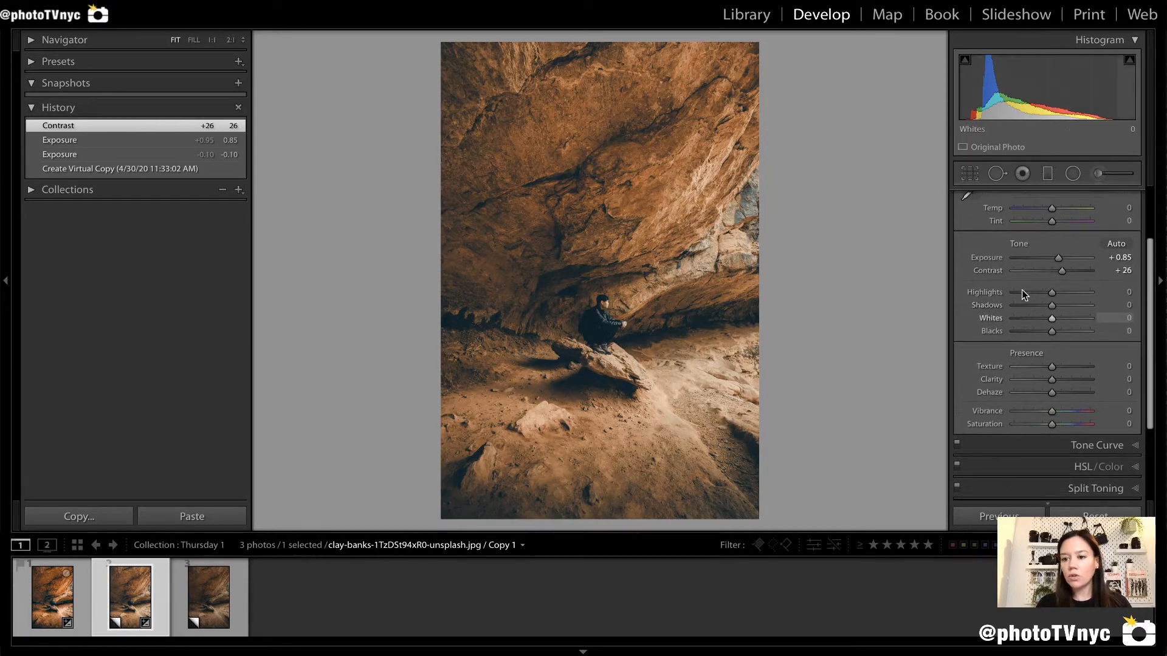
drag(1050, 294, 1044, 294)
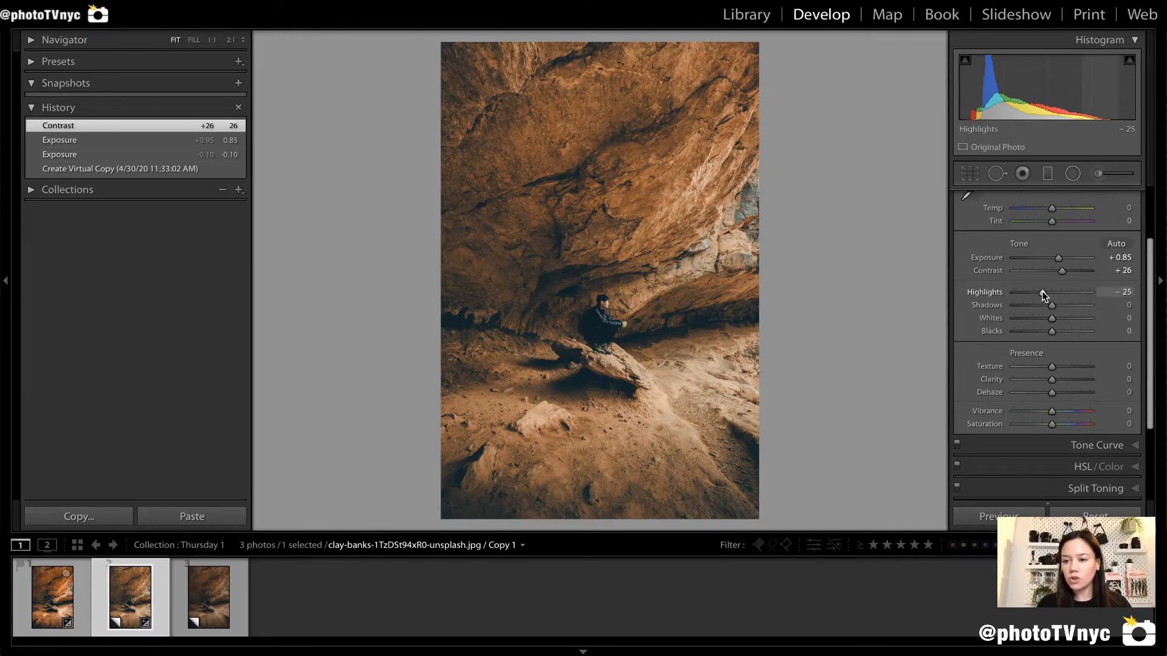
drag(1043, 296, 1042, 296)
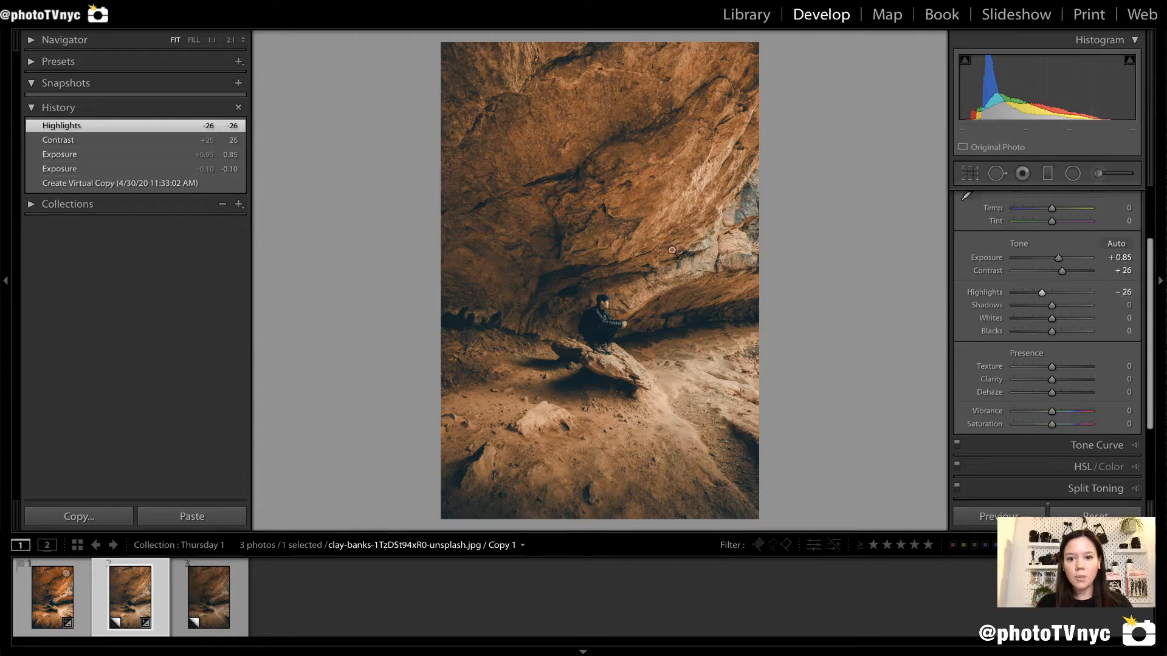
click(672, 364)
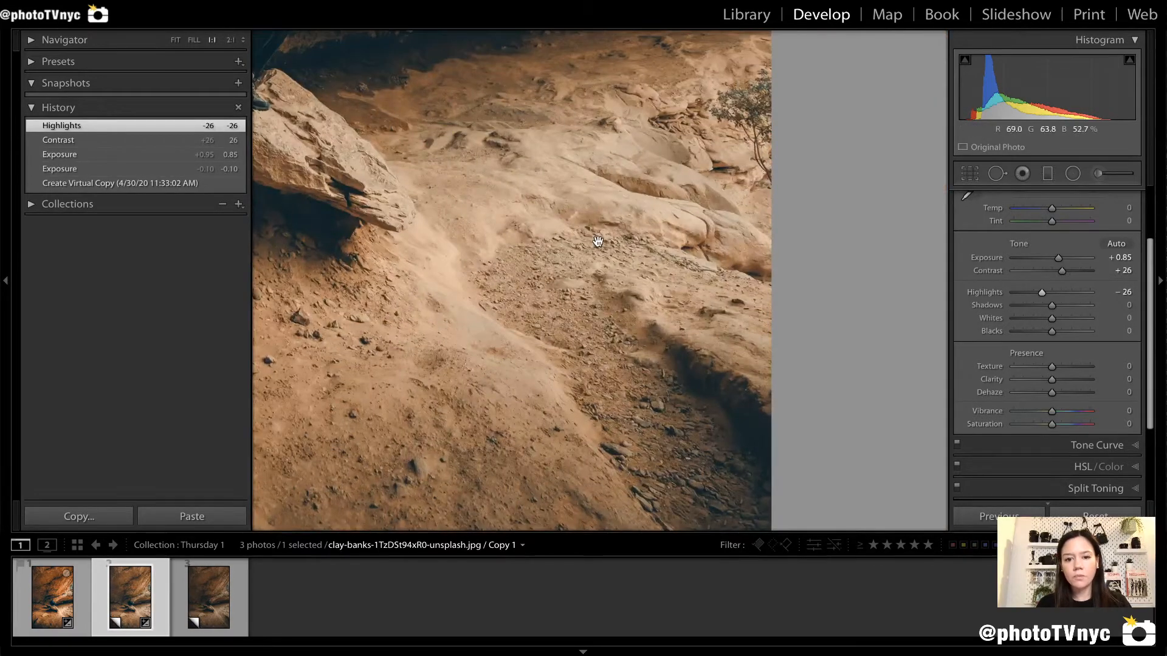
click(682, 139)
click(717, 191)
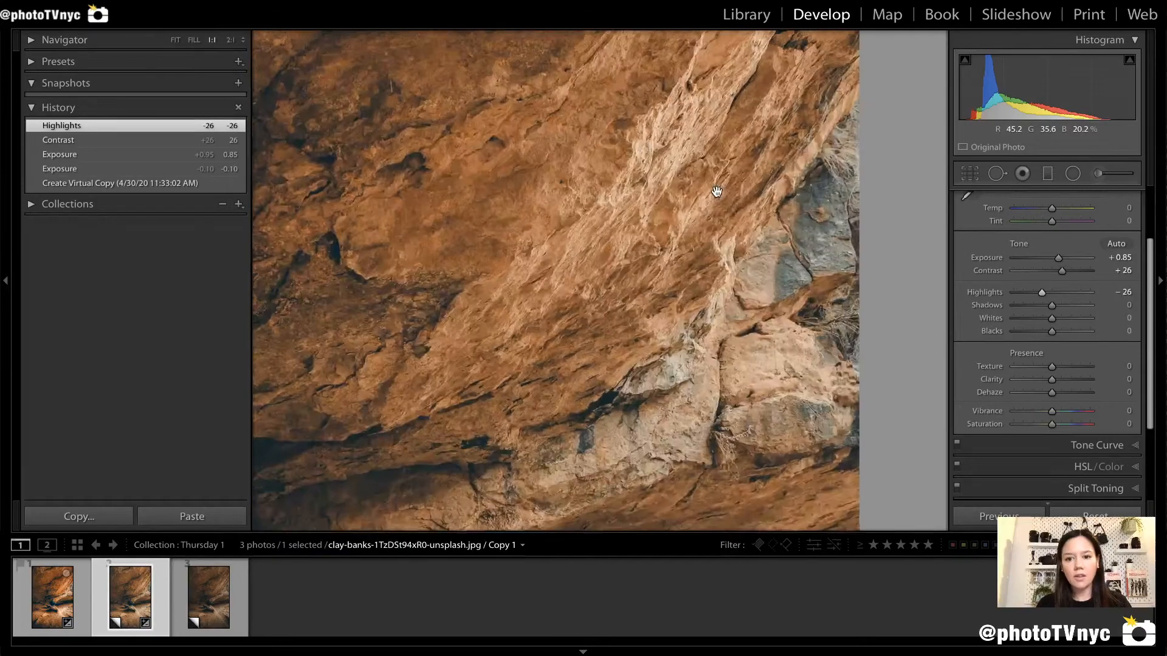
click(668, 268)
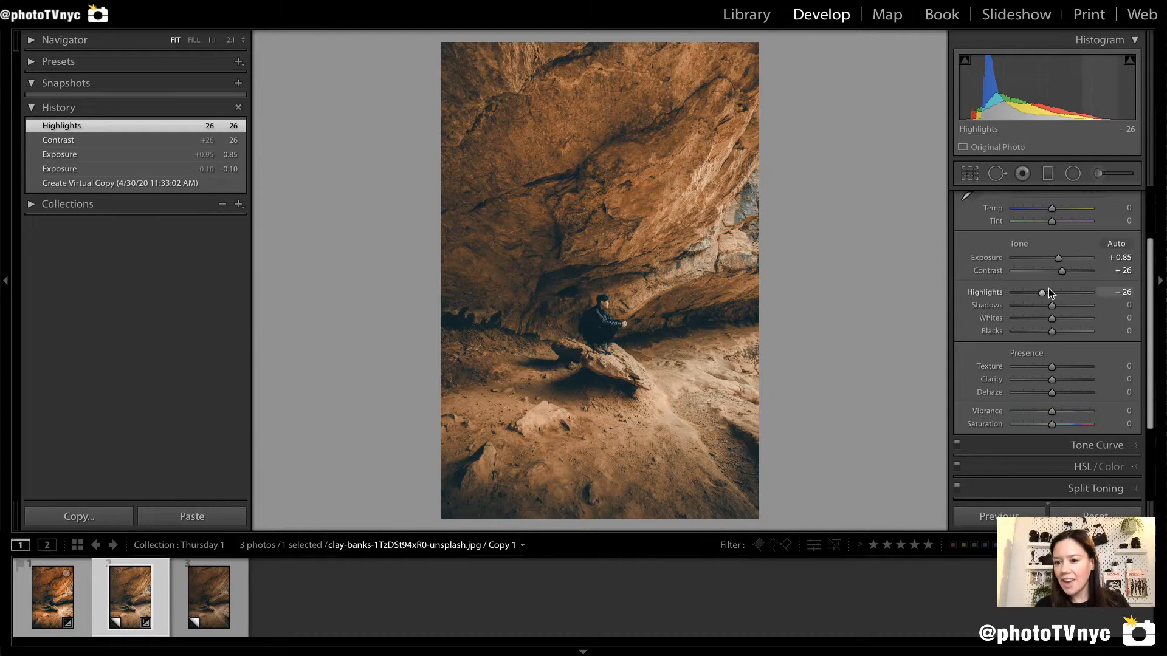
Step: Set the photo's Presence values to Dehaze +31, Clarity +13 and Texture +6
scroll(1060, 360, down, 2)
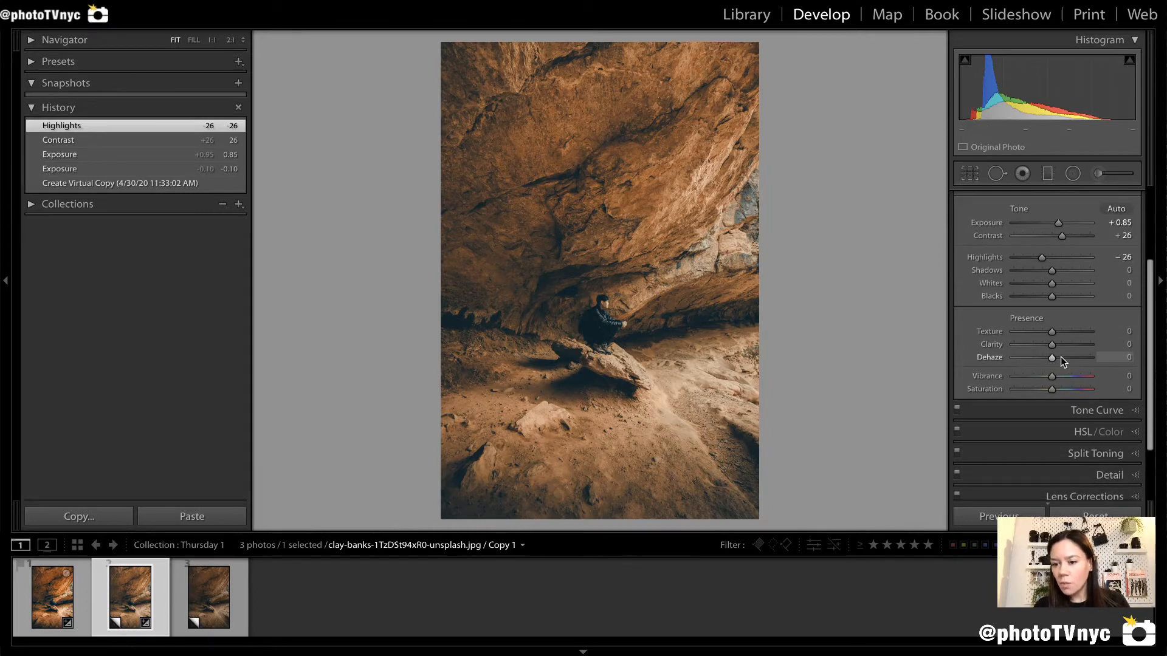
click(1063, 358)
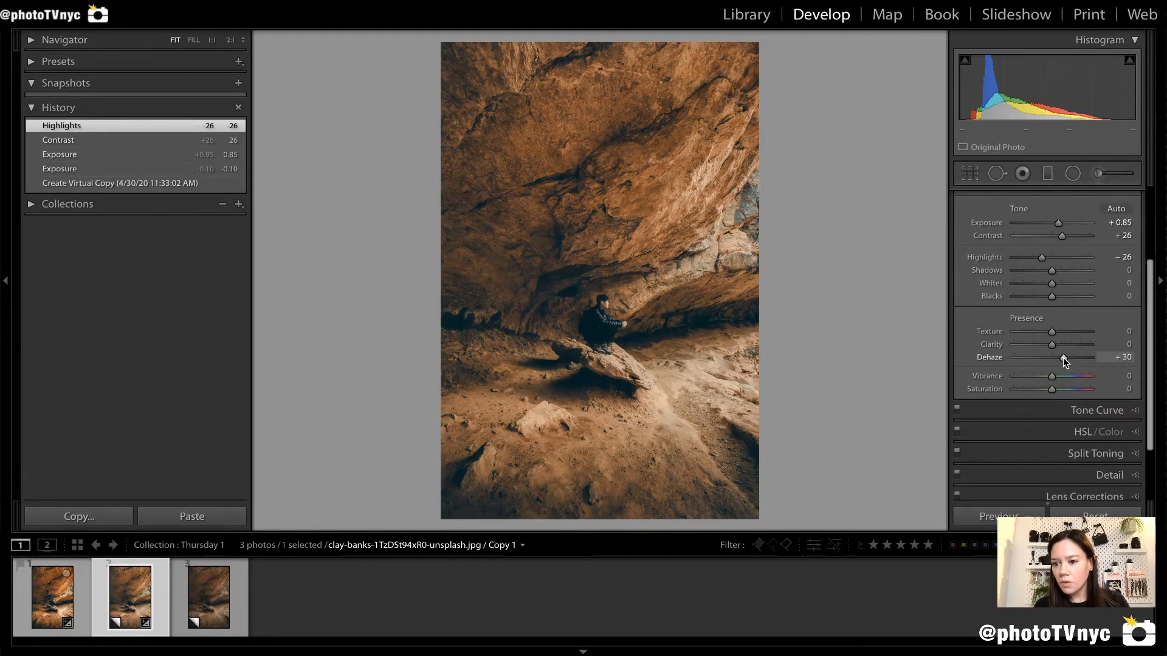
drag(1063, 357, 1063, 359)
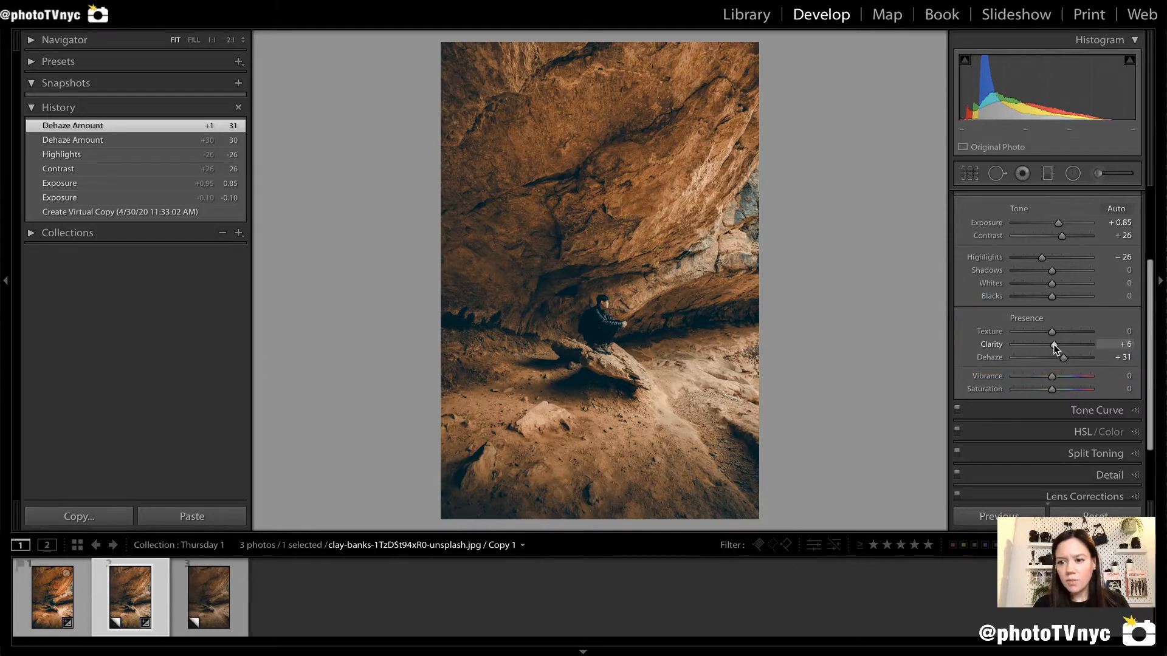
drag(1054, 345, 1053, 333)
Step: Try Dehaze at +33 while viewing the seated man up close, and reset it to 0 for comparison
click(613, 327)
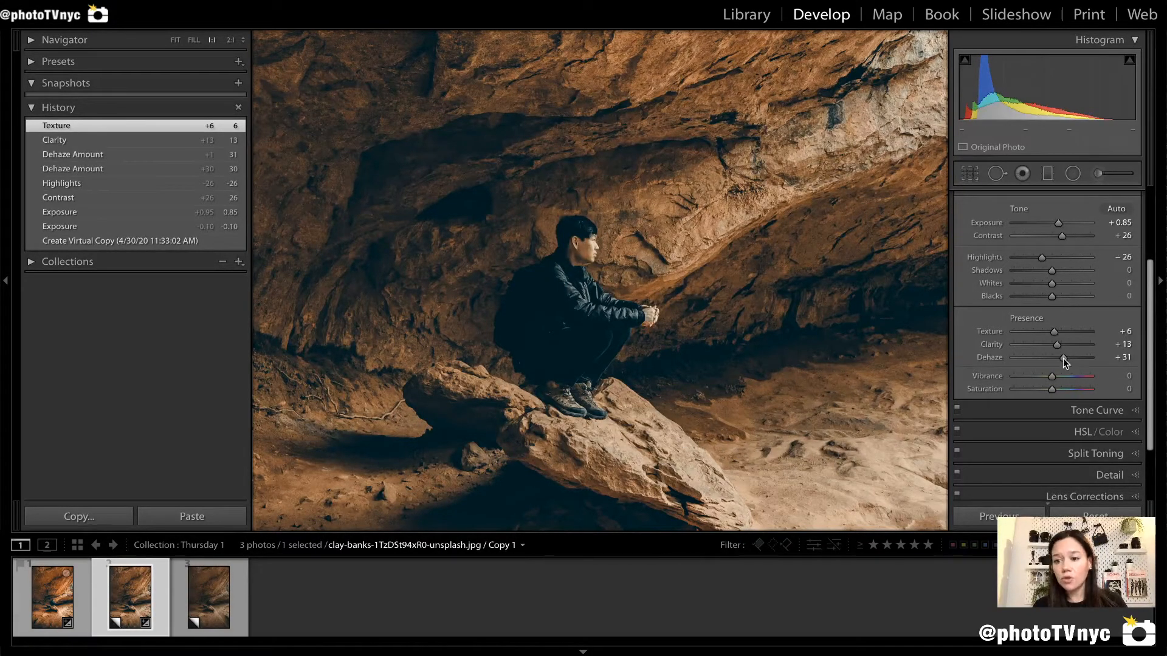
drag(1063, 358, 1063, 357)
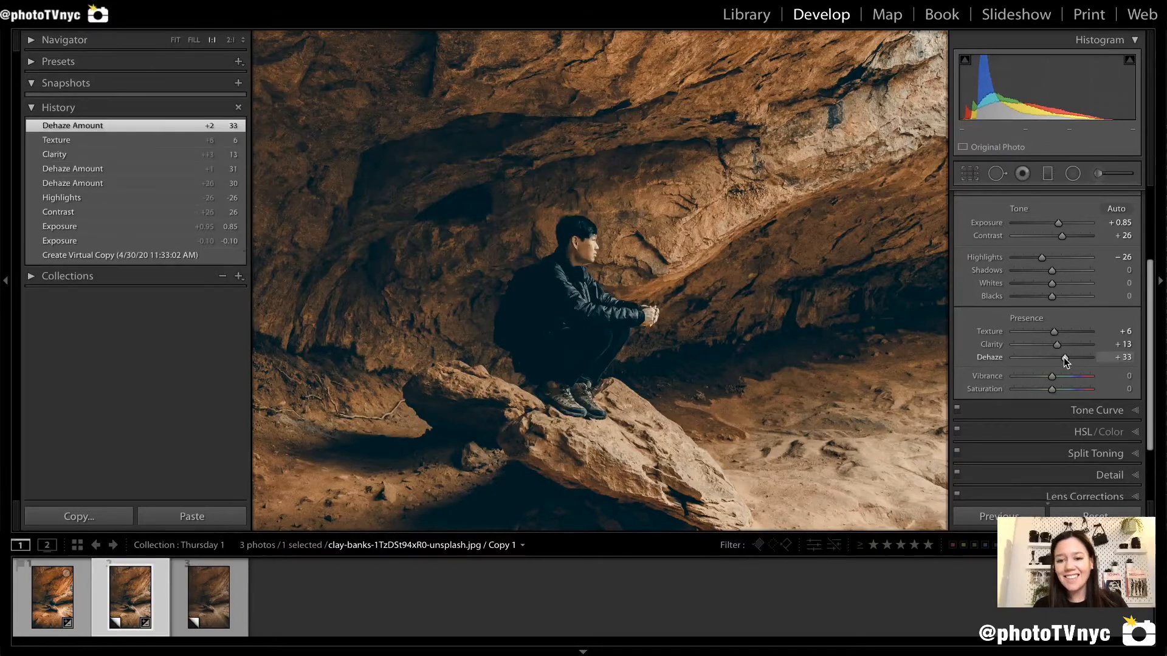
double_click(995, 357)
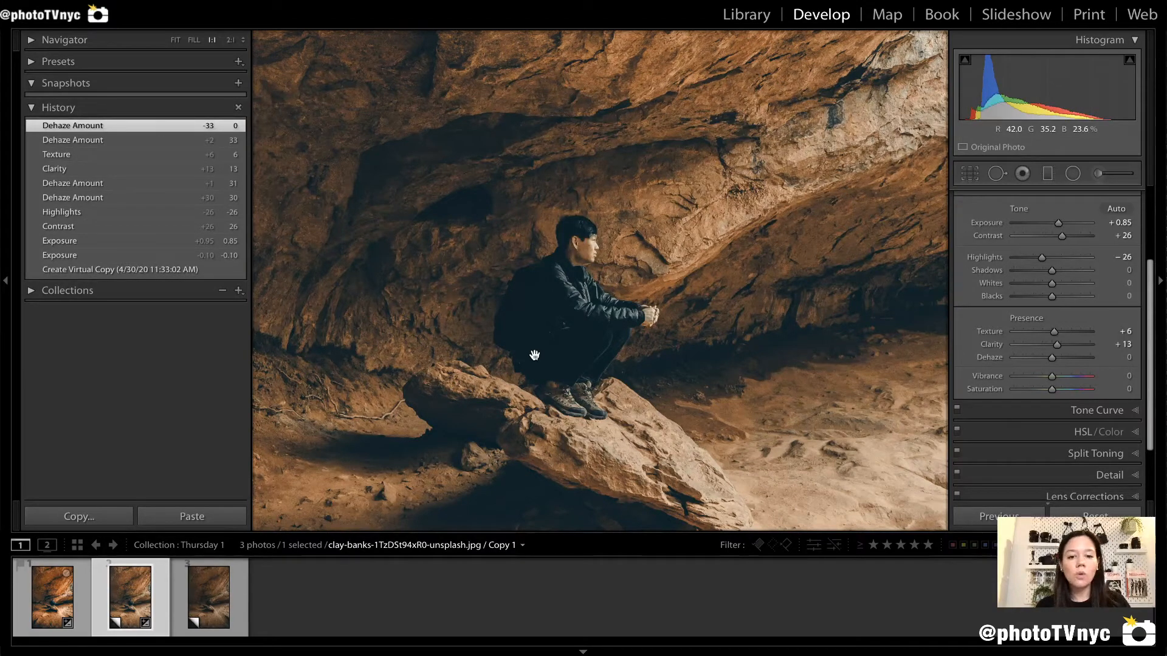
Step: Set Dehaze to +48, Clarity to +16 and Texture to +11, and inspect the rock wall detail
click(1071, 357)
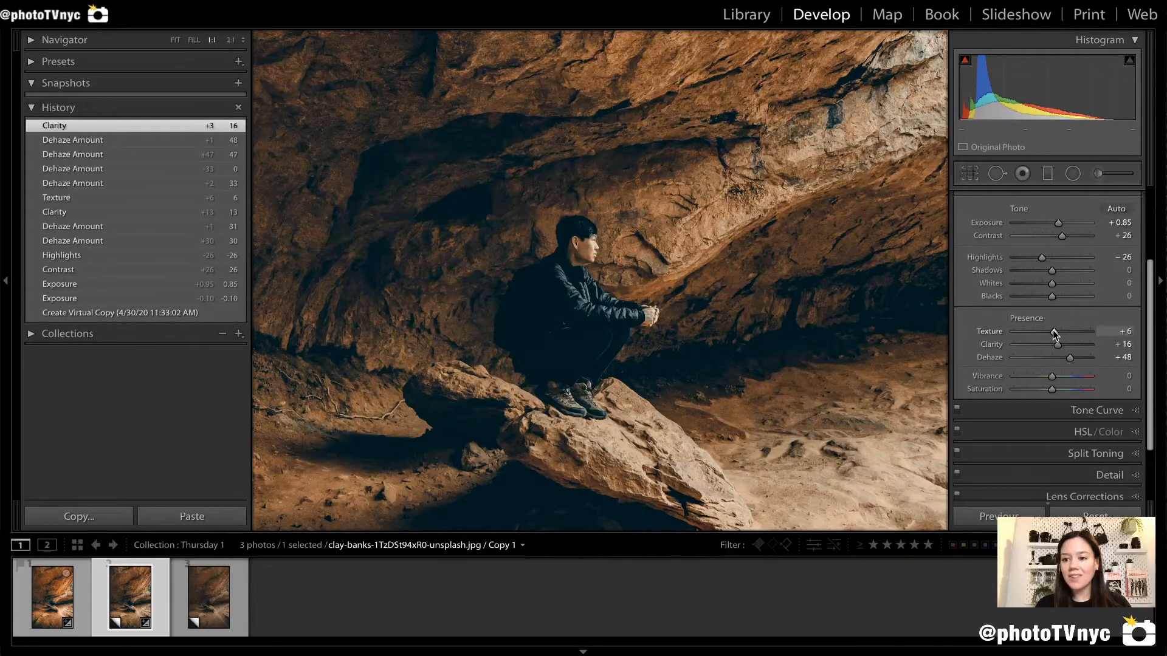
drag(1053, 330, 1055, 330)
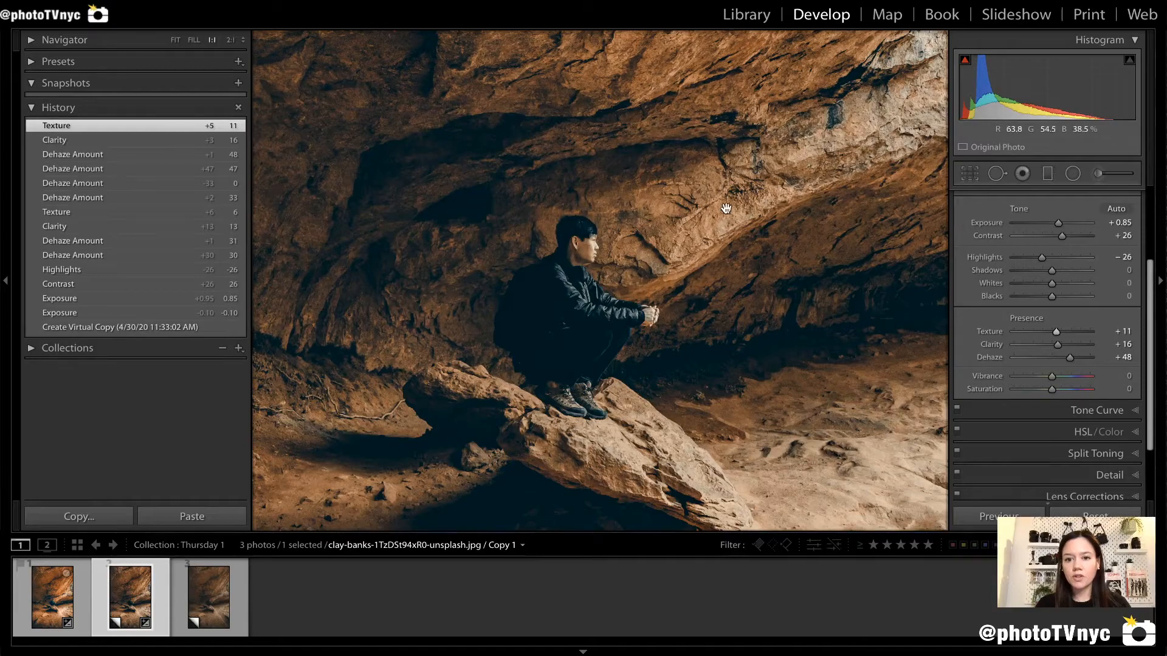
drag(726, 208, 503, 372)
drag(619, 229, 459, 465)
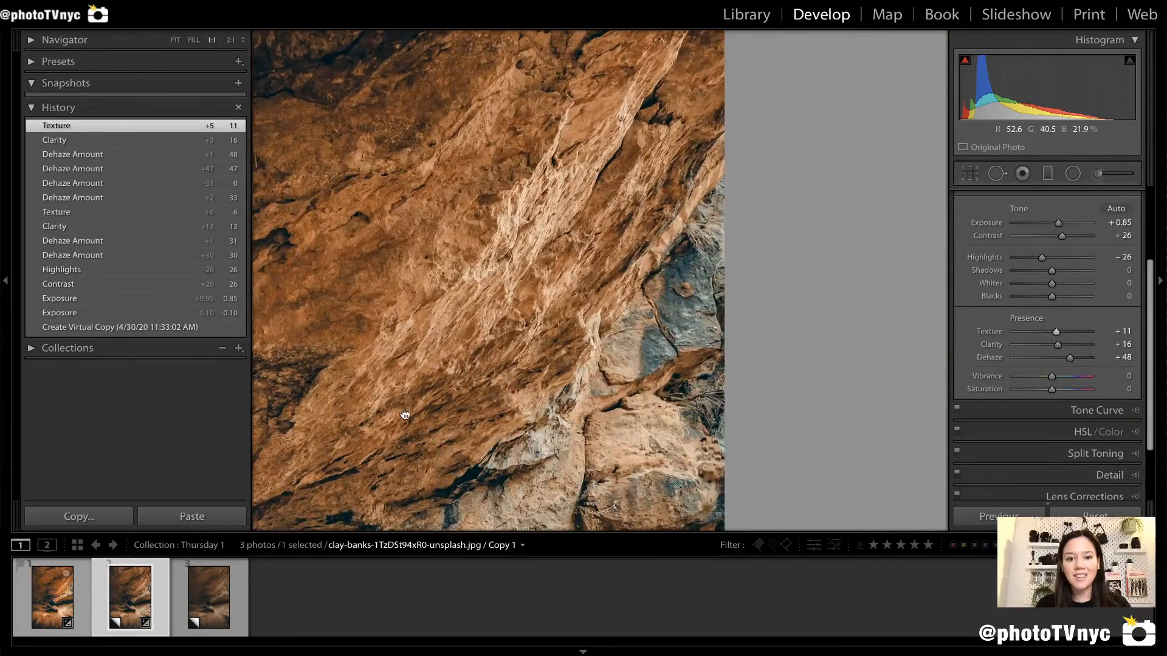
drag(405, 415, 699, 305)
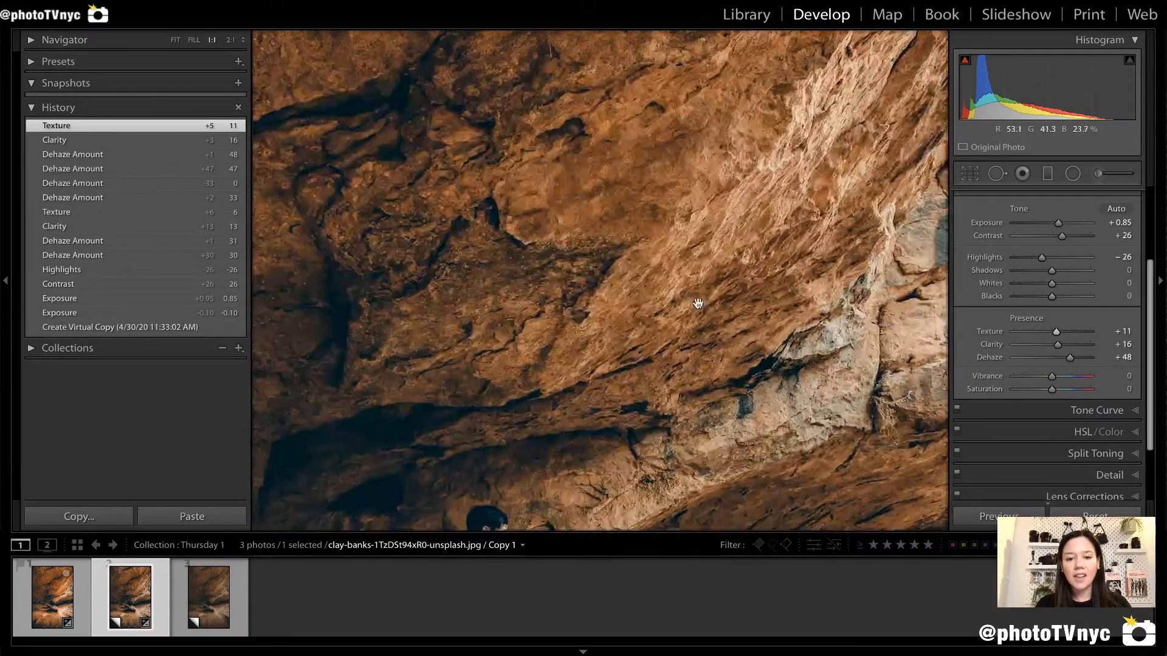
click(602, 341)
Step: Set Saturation to +14 and Vibrance to +15
scroll(1037, 396, down, 2)
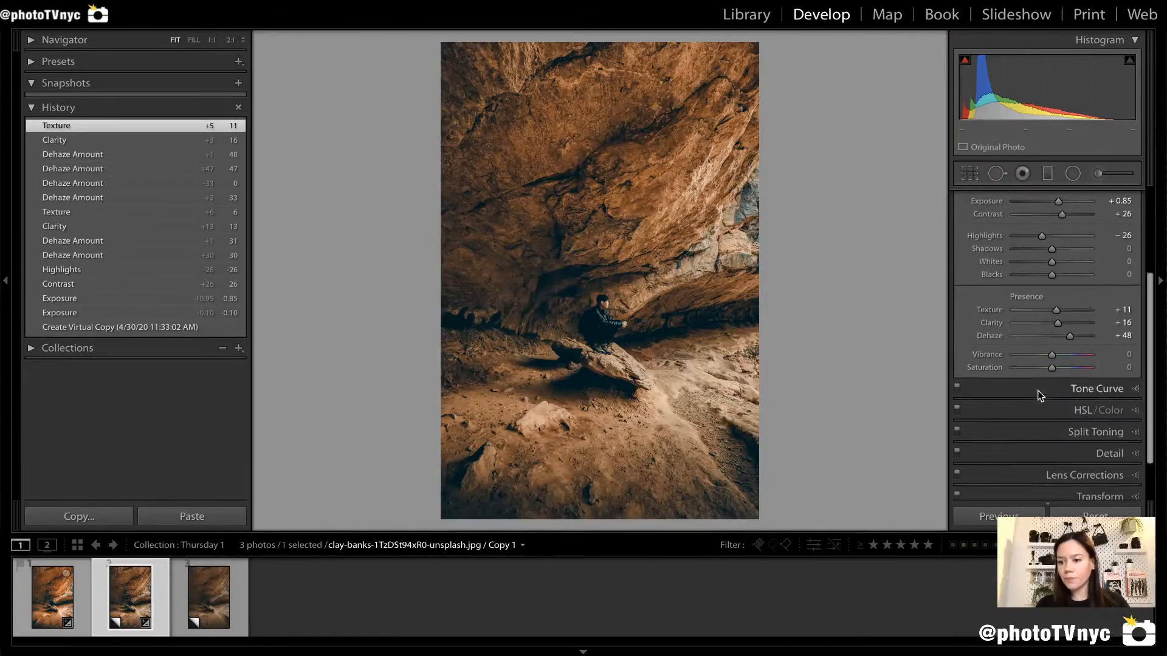
scroll(1072, 404, down, 3)
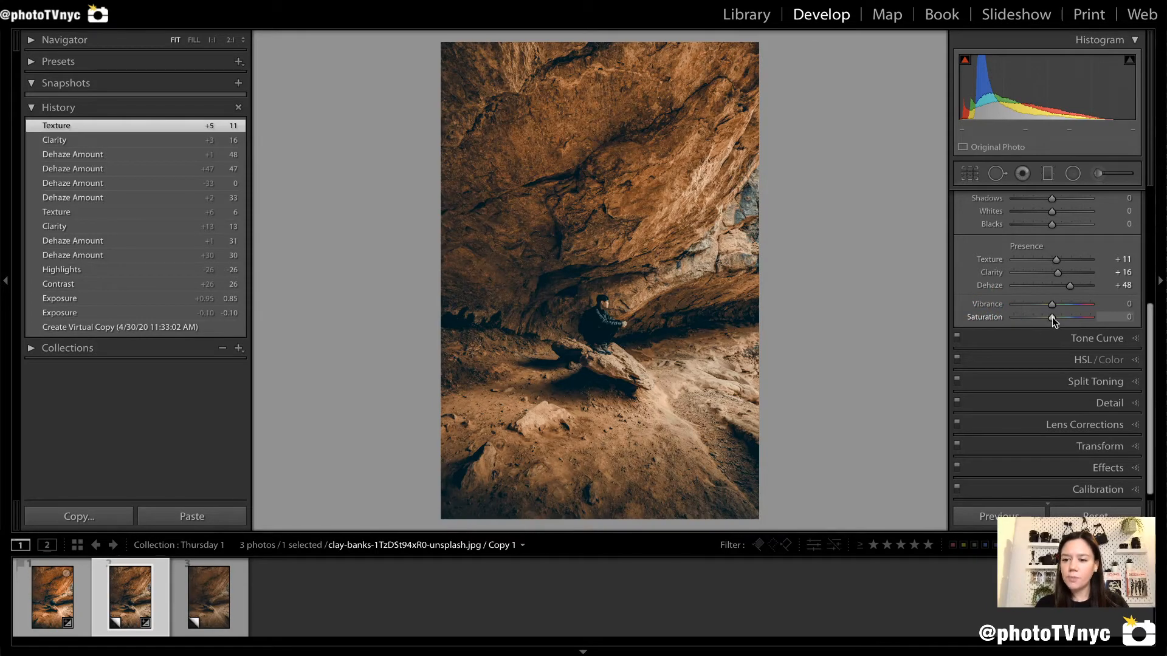
drag(1052, 317, 1058, 304)
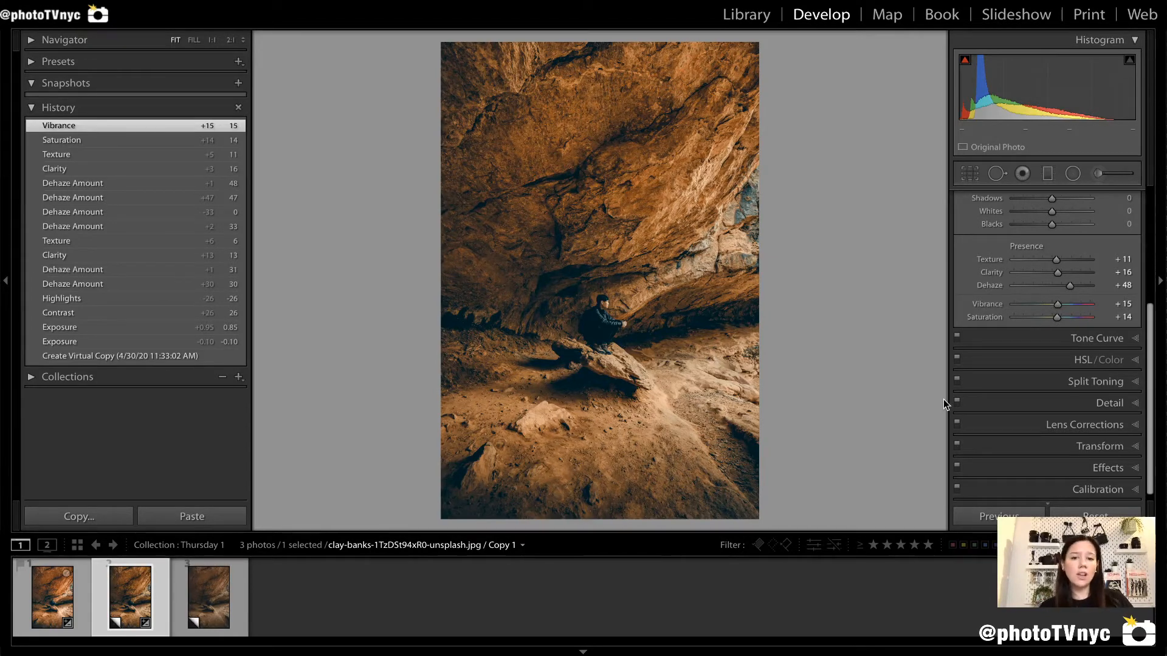
Step: Open the HSL adjustments, look through the Saturation and Luminance sets, and show the Hue sliders
click(1079, 359)
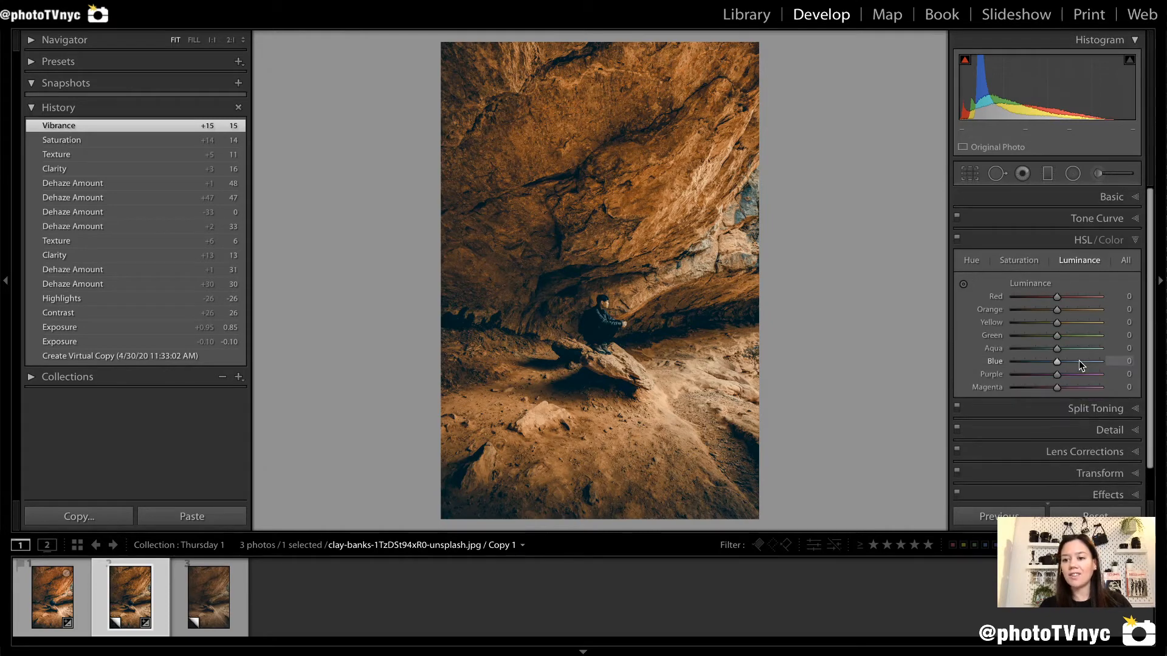
click(963, 262)
click(1008, 259)
click(1077, 262)
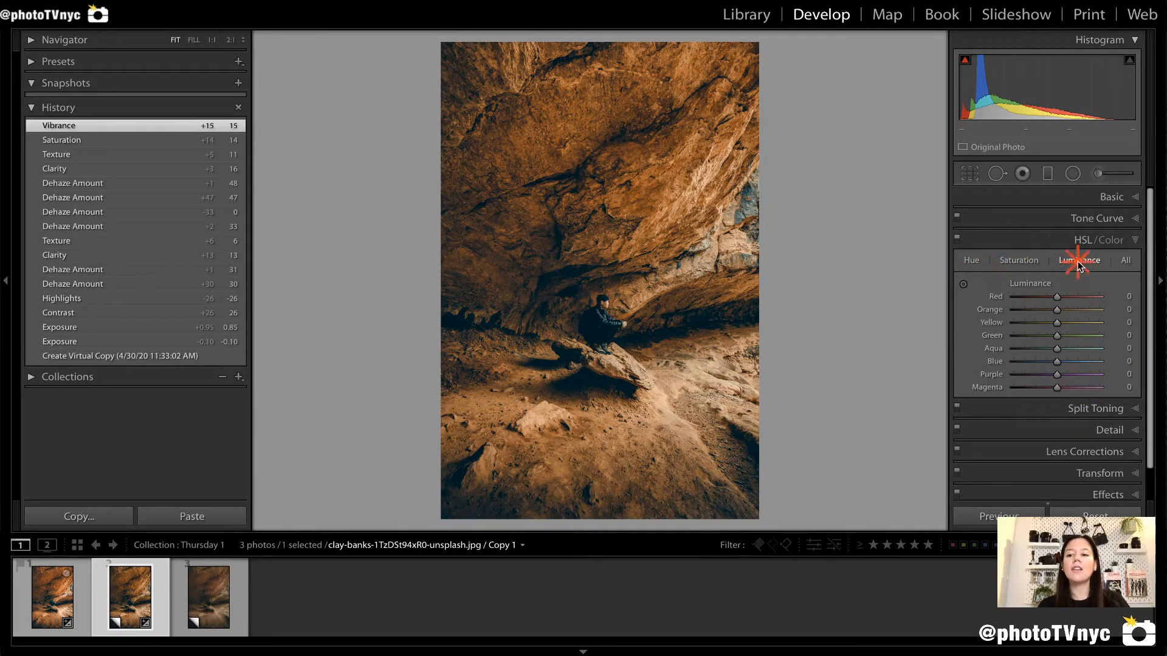
click(971, 261)
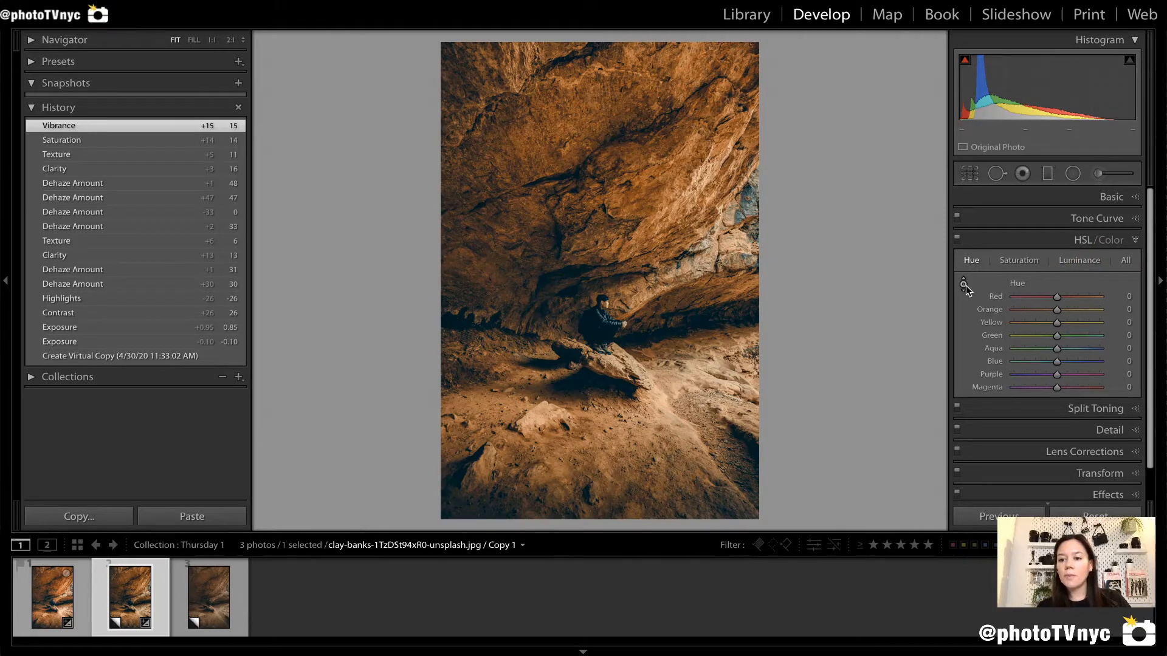
Step: Shift the rock wall's colours with the targeted Hue adjustment to Orange −13 and Red −1
click(964, 285)
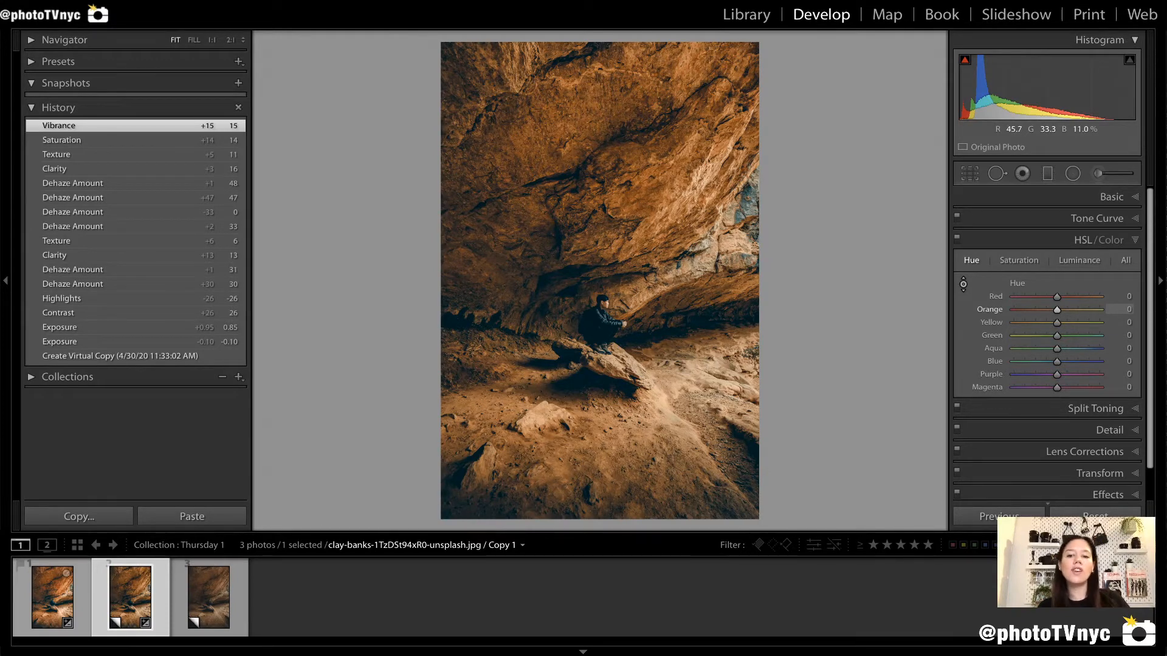
key(Down)
key(Down)
key(Down)
key(Down)
key(Down)
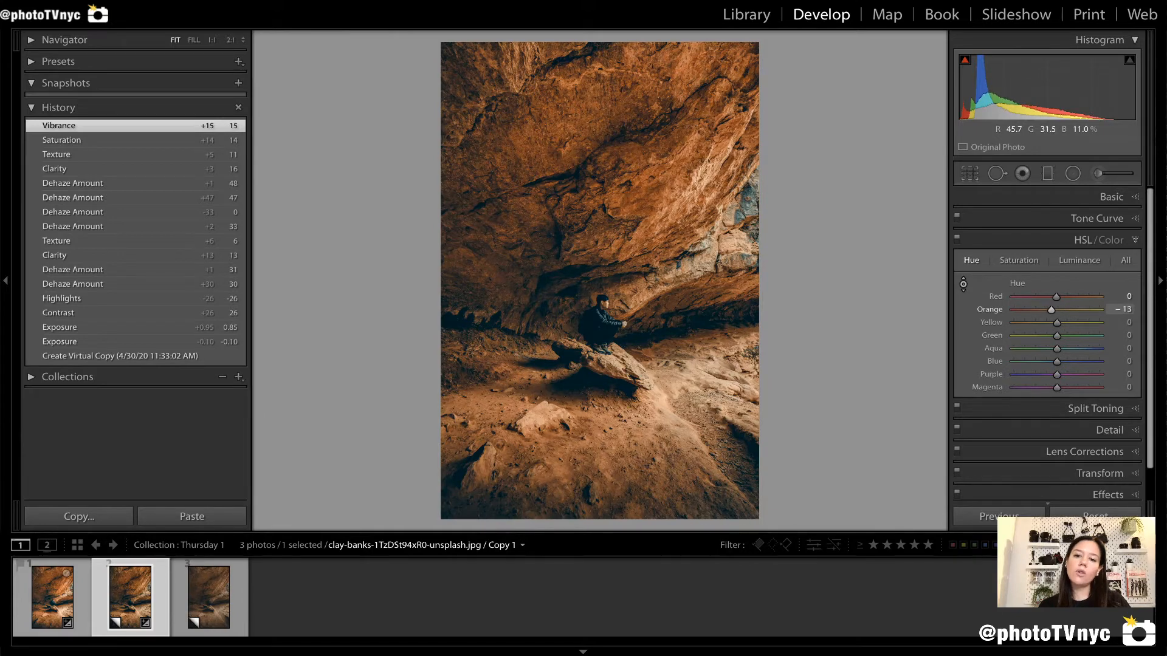
key(Up)
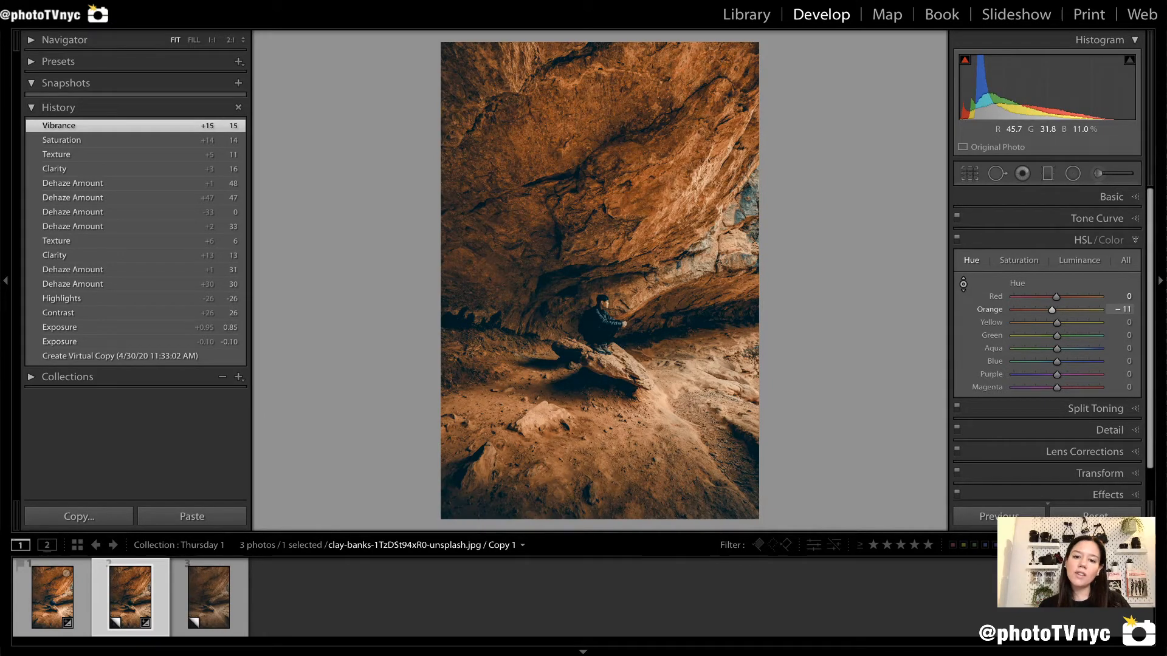
drag(639, 204, 639, 208)
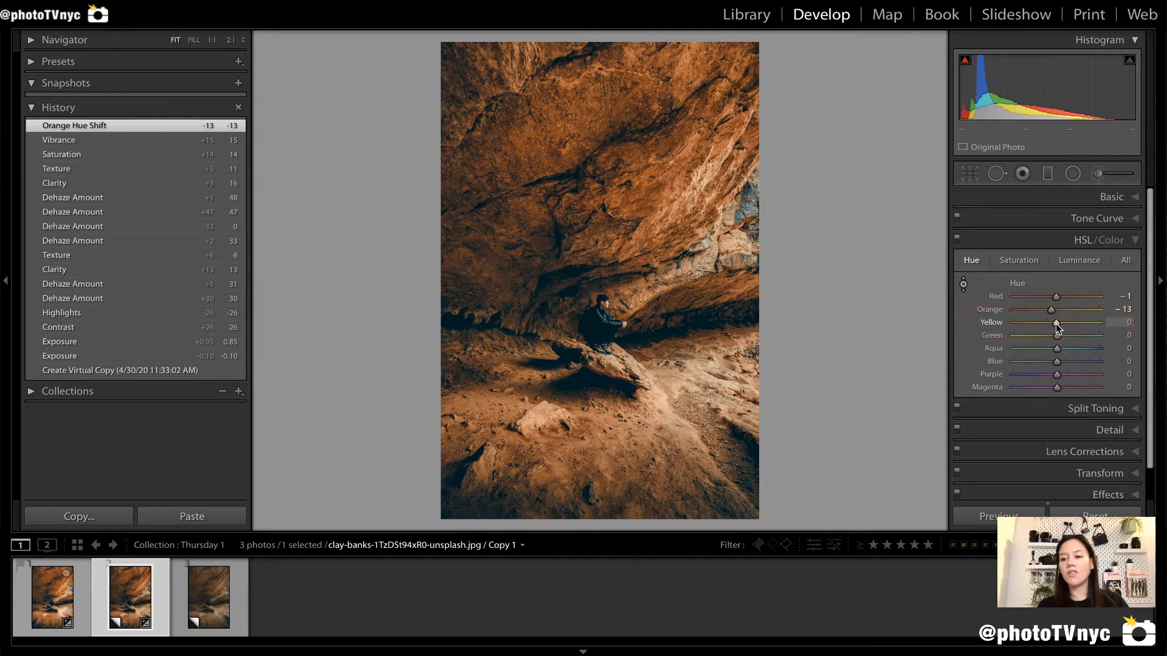
Step: Set the Yellow hue to −7 and inspect the seated man at 1:1 magnification
drag(1054, 328, 1055, 329)
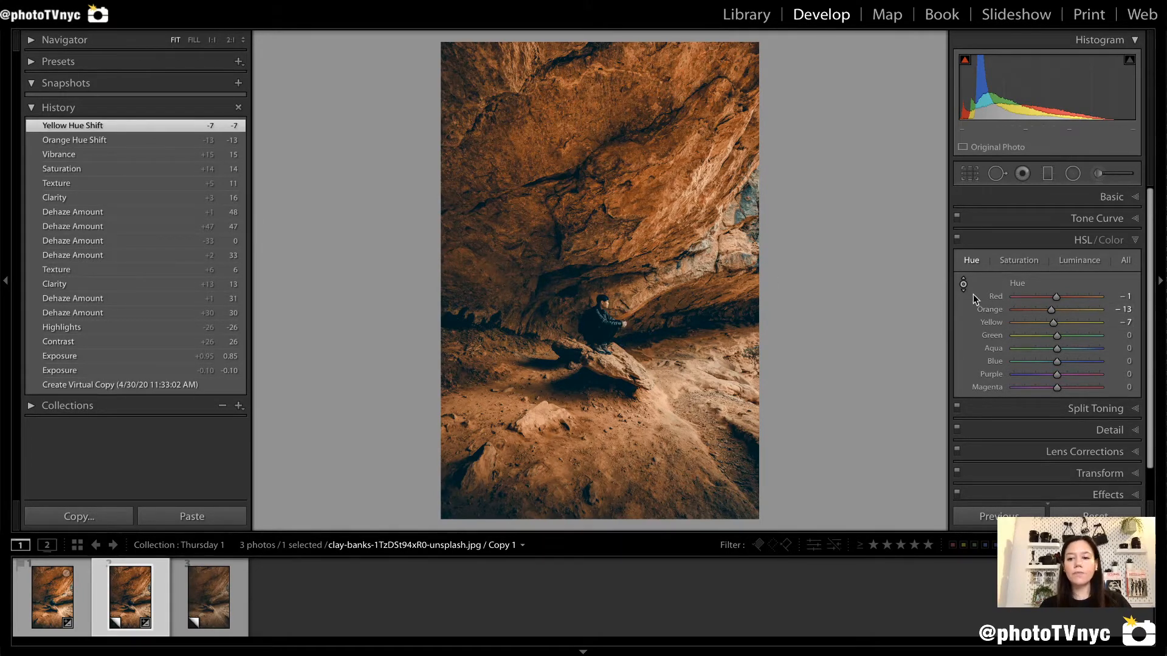
click(1135, 242)
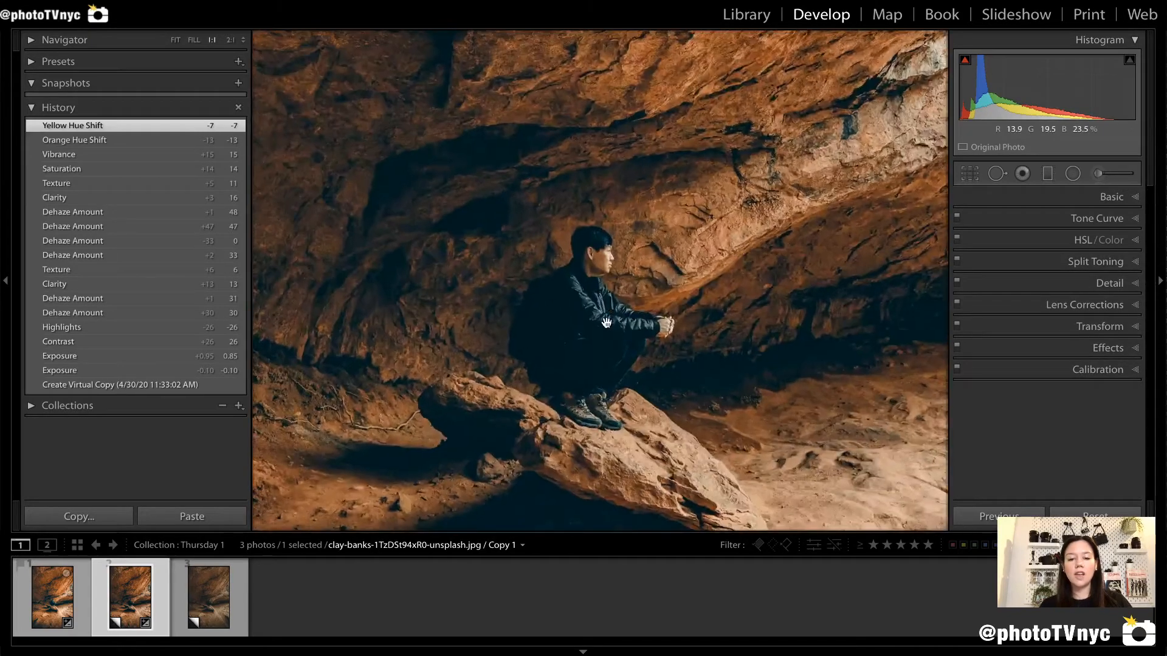
click(626, 331)
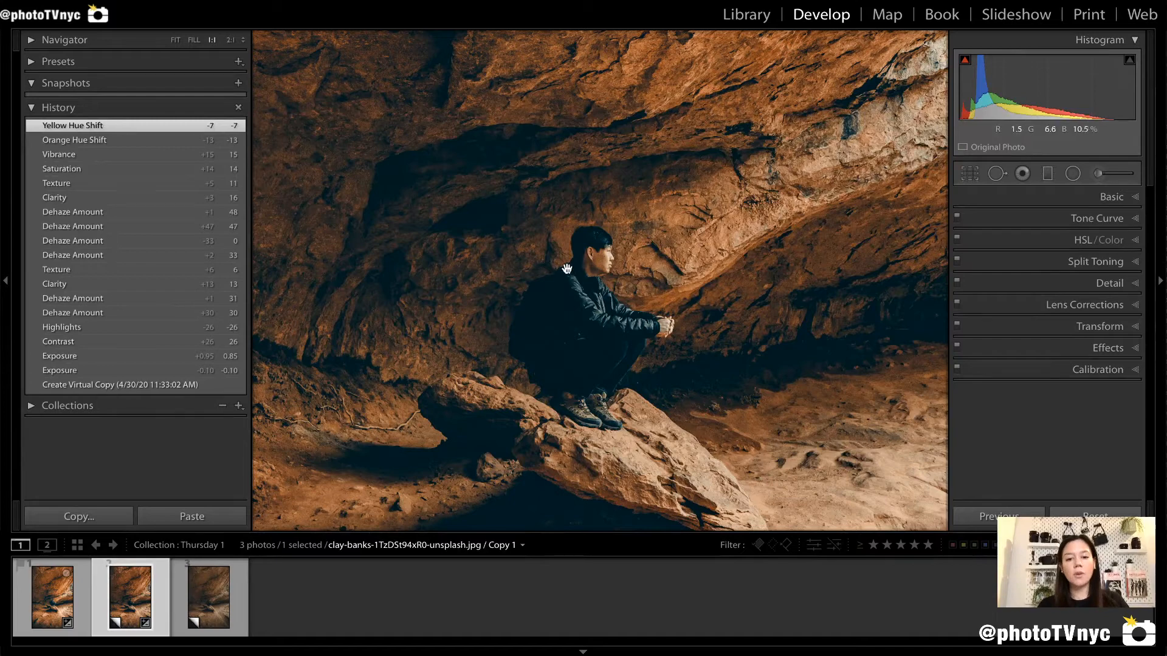
mouse_move(539, 221)
mouse_down()
mouse_move(673, 375)
mouse_move(709, 368)
mouse_up()
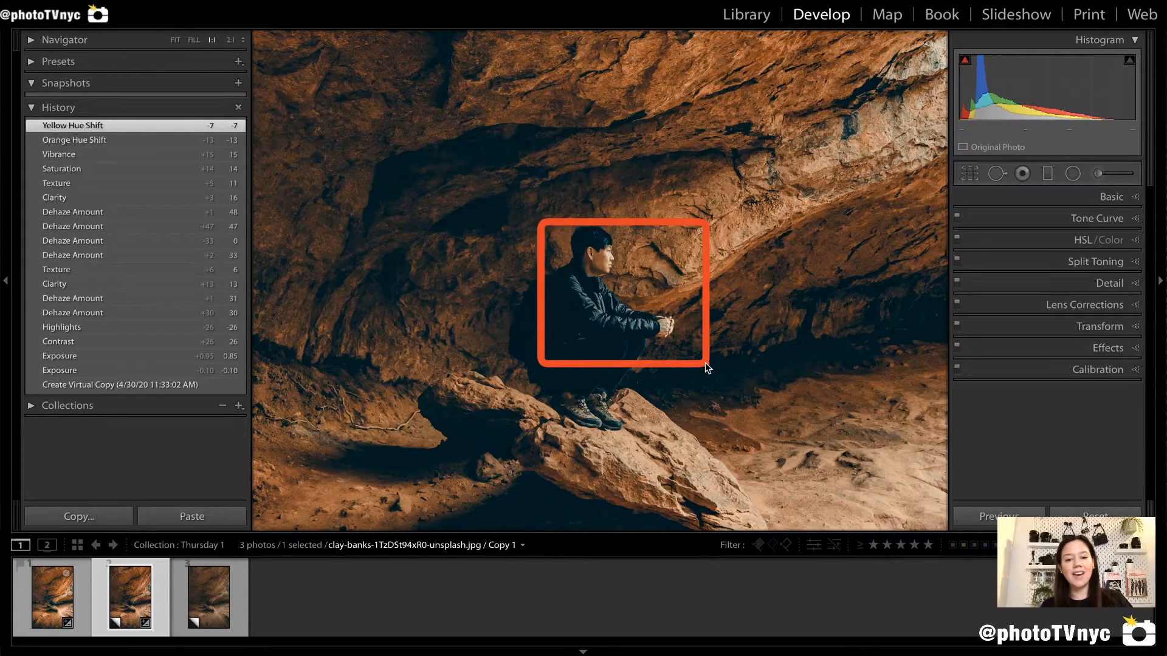
Step: Warm the white balance by setting Temp to +3, and view the whole photo again
click(1118, 199)
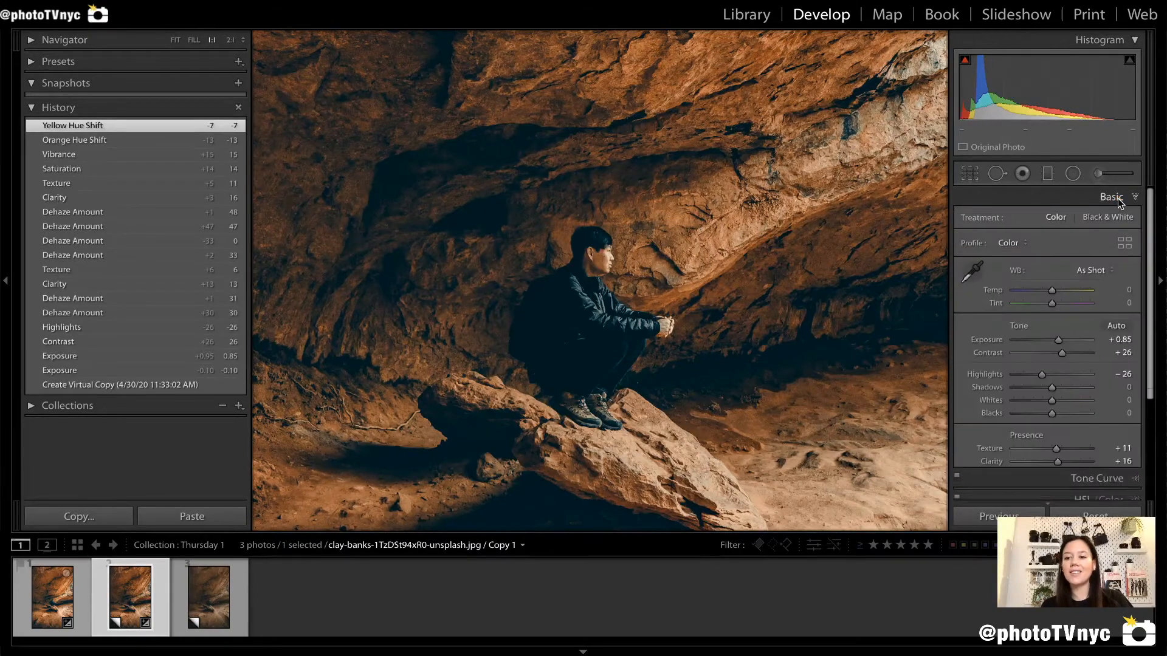
click(1015, 273)
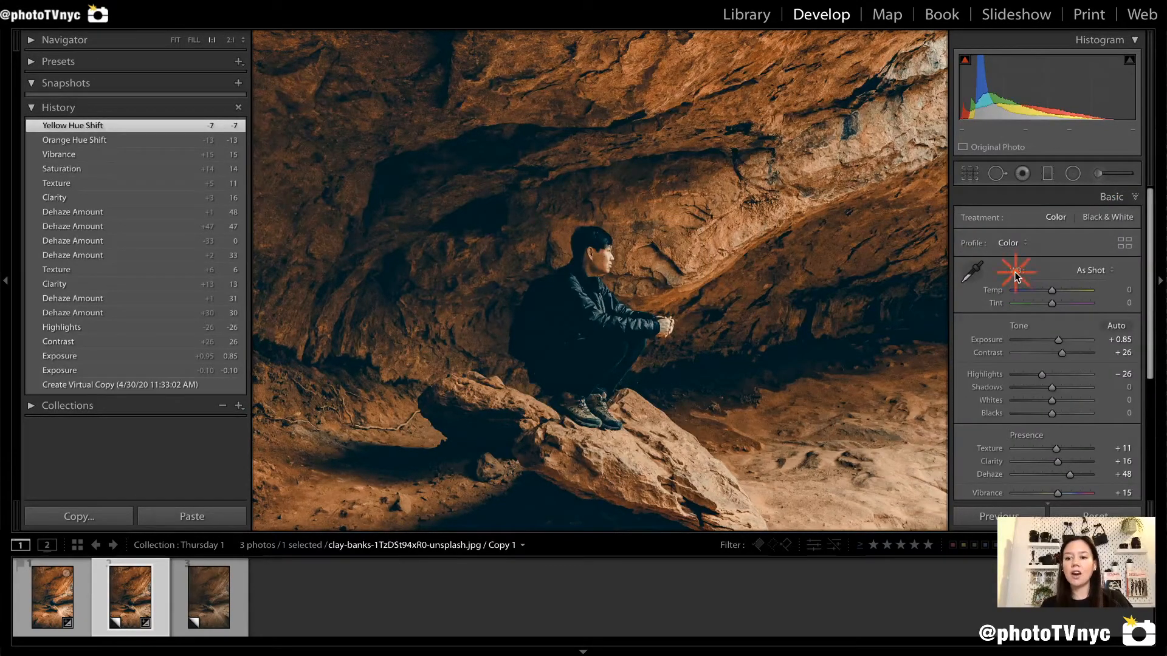
click(1051, 290)
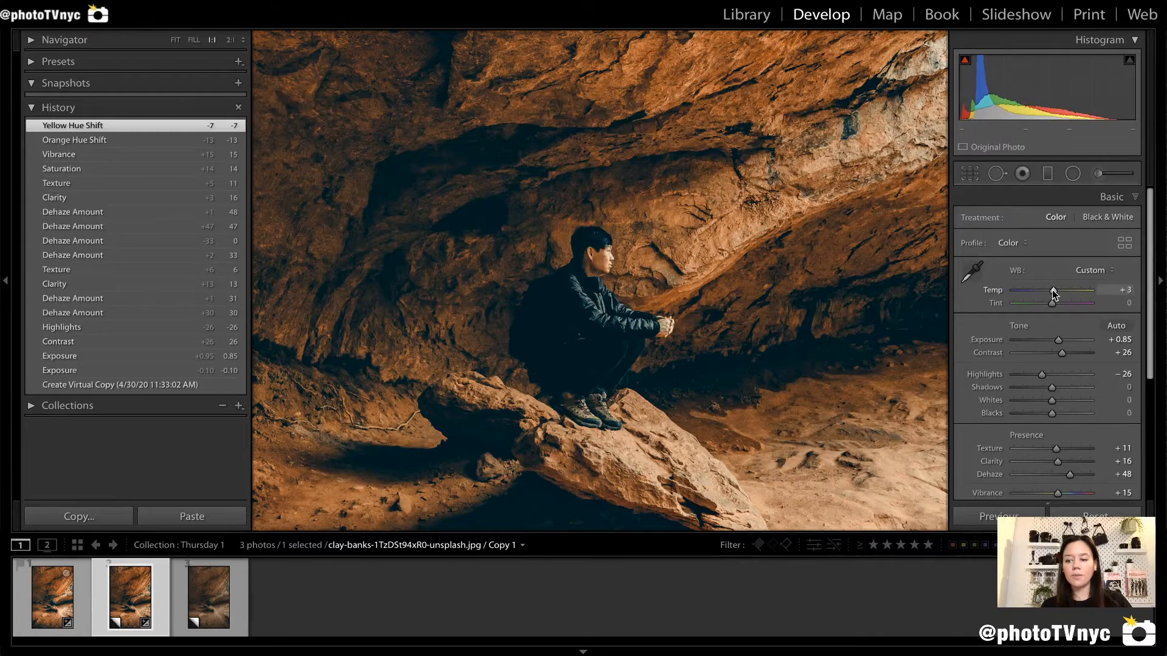
key(Up)
key(Up)
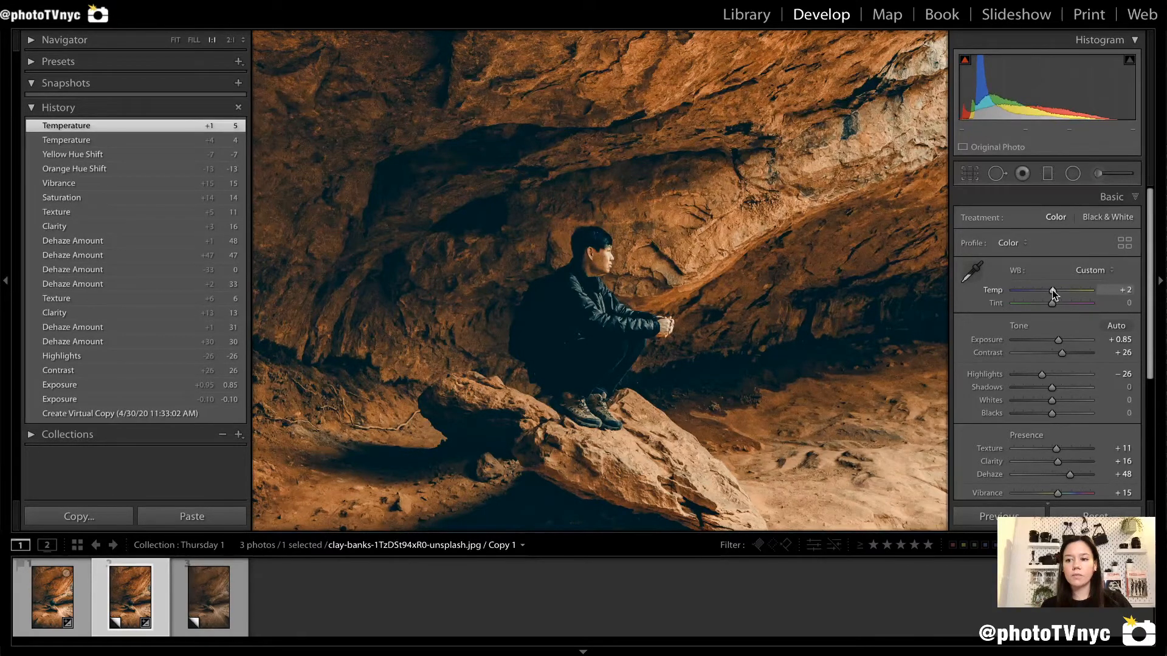
click(1125, 290)
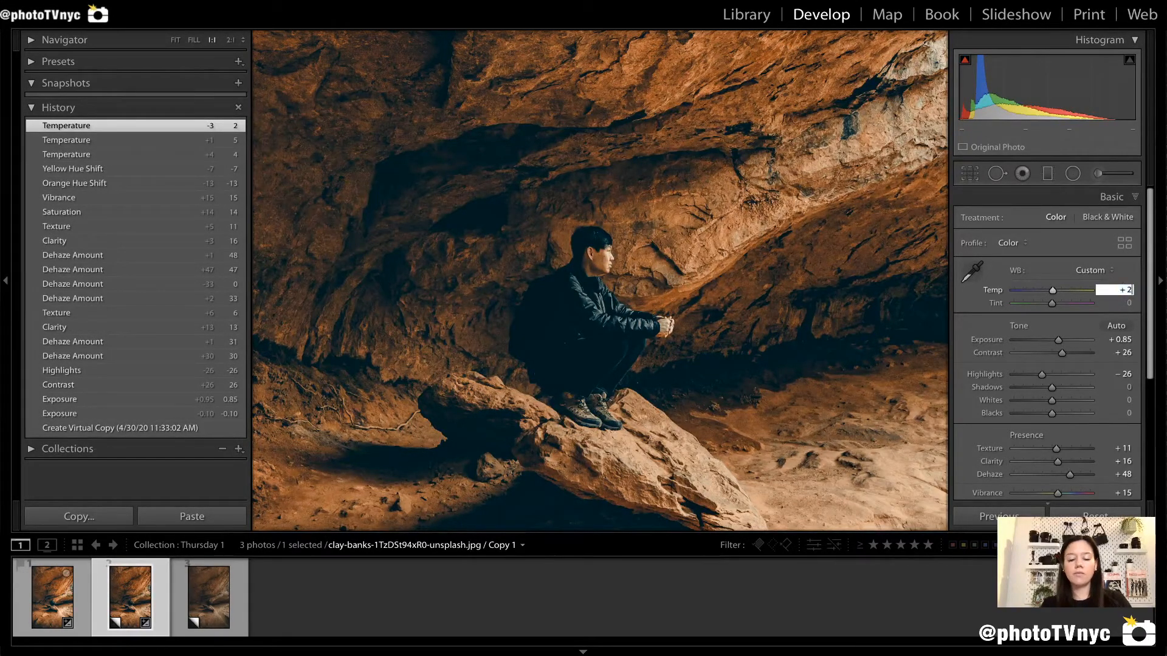
key(Return)
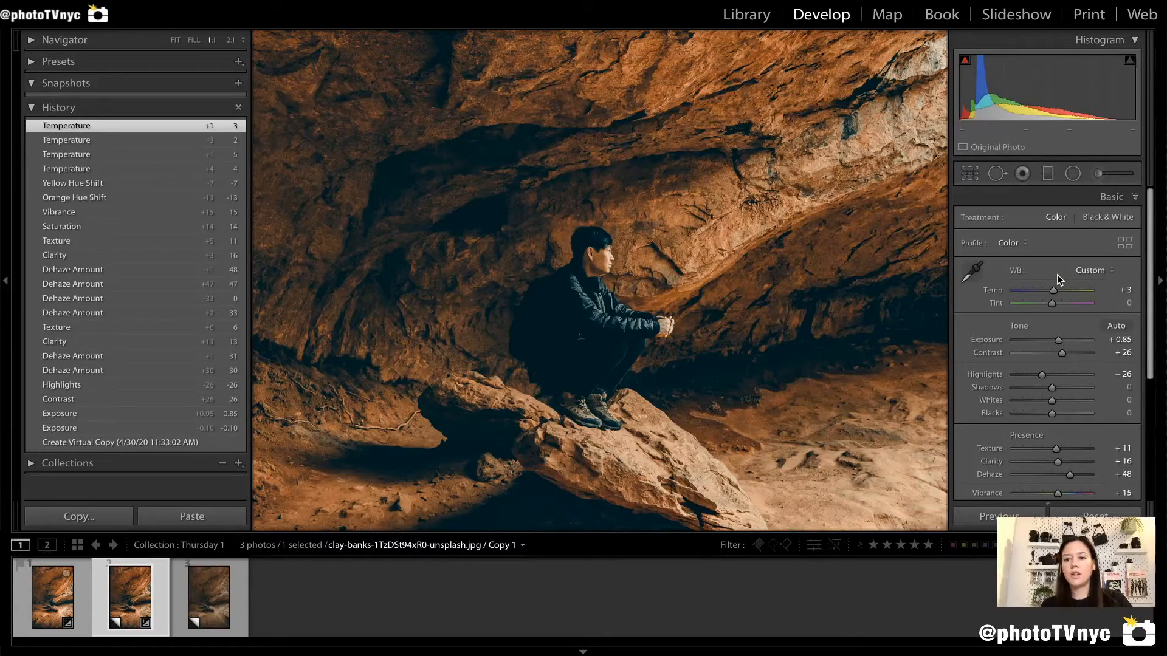
click(673, 290)
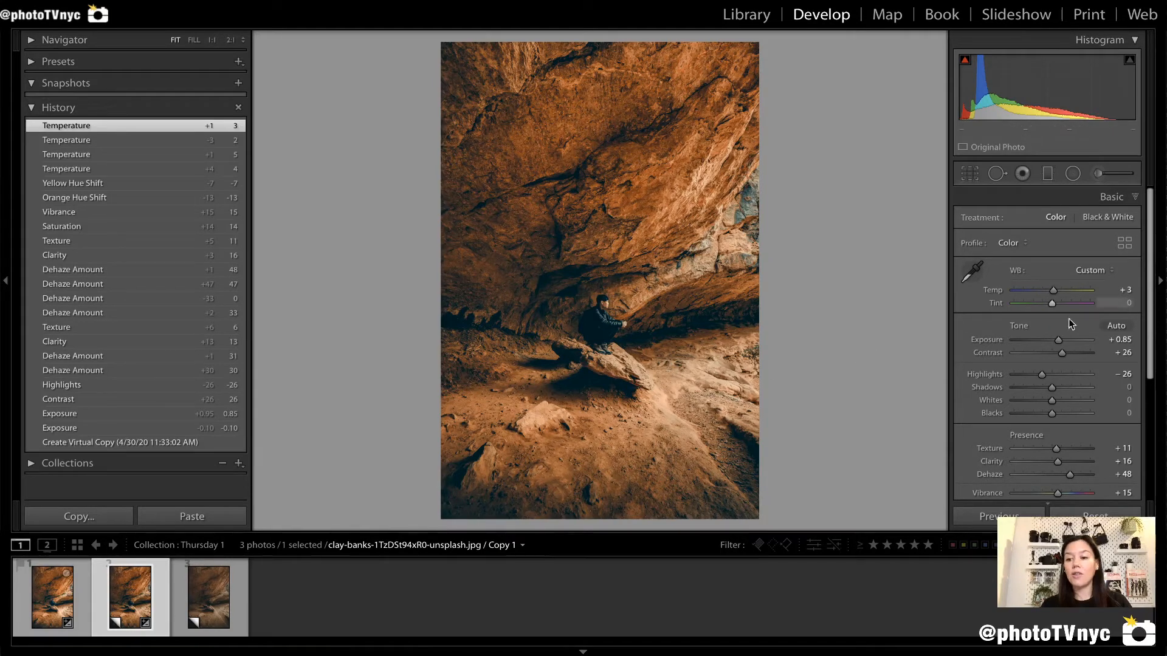
Step: Darken the photo's edges with a Highlight Priority post-crop vignette, Amount −11
scroll(1150, 333, down, 5)
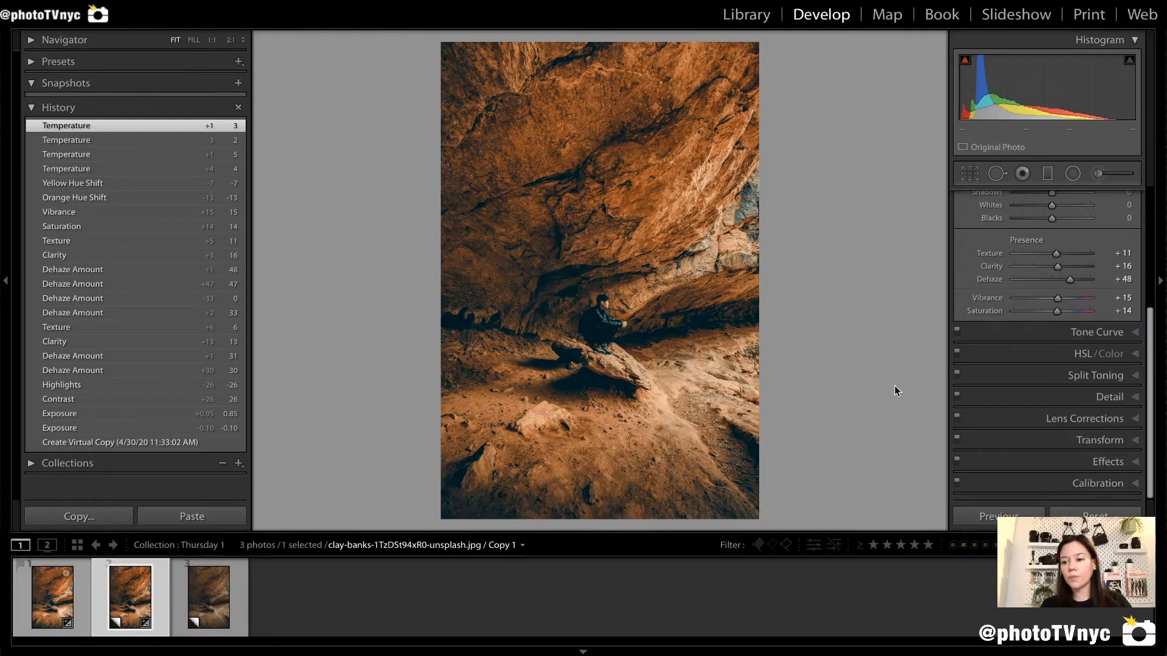
scroll(1128, 316, up, 5)
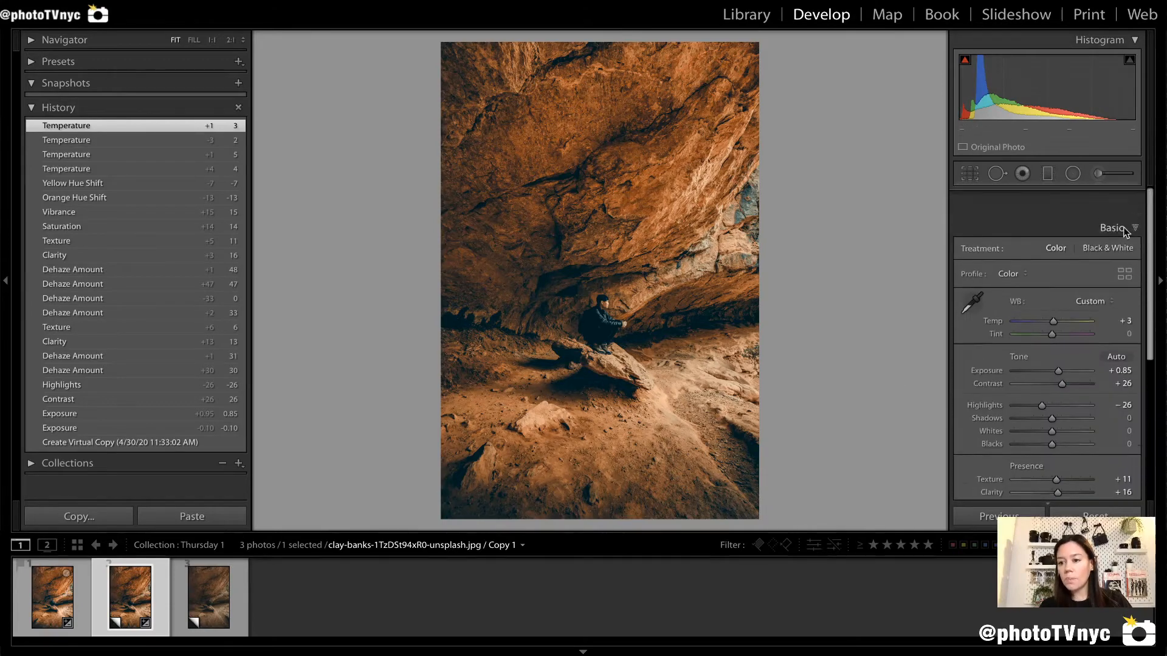
click(1124, 198)
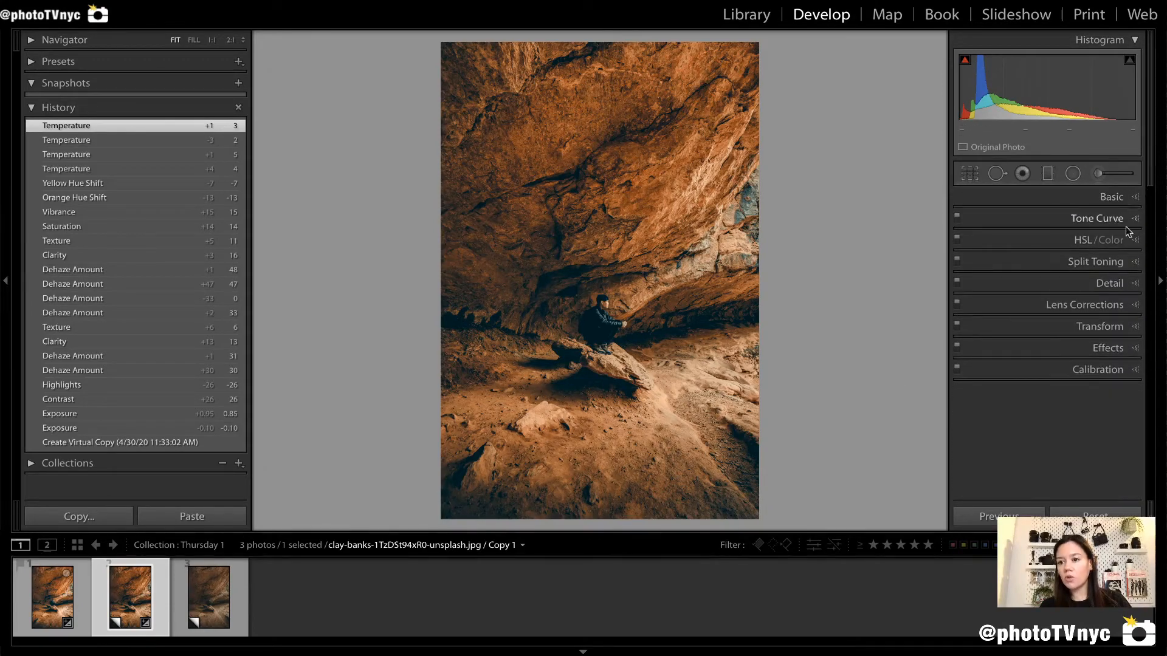
click(1120, 341)
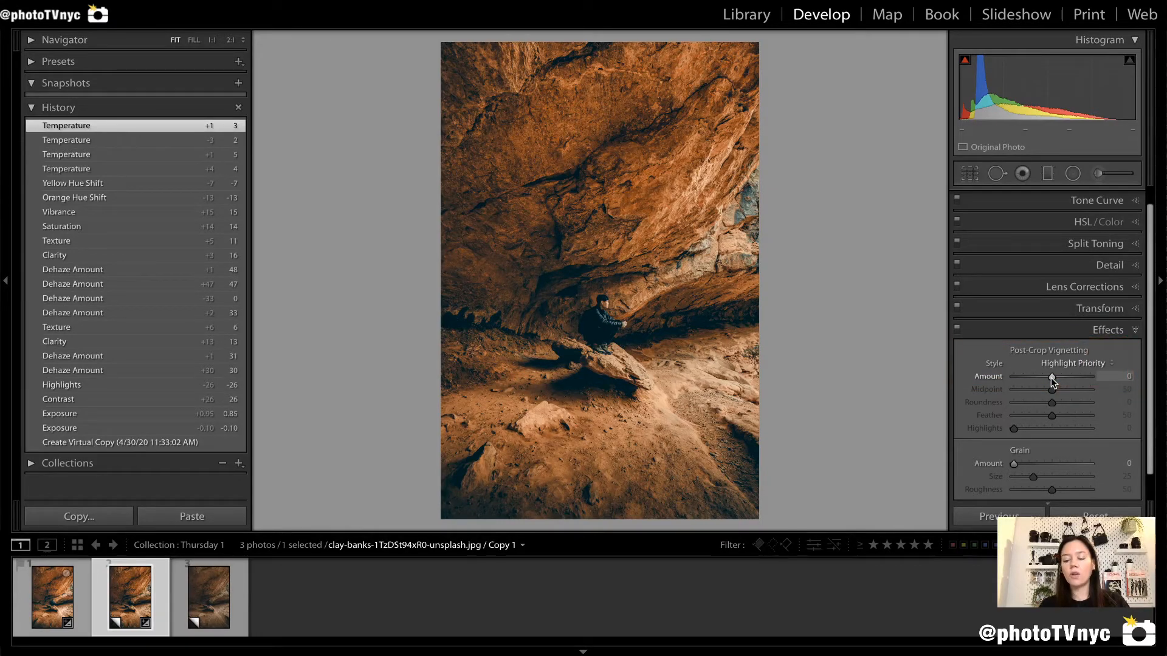
drag(1052, 380, 1047, 381)
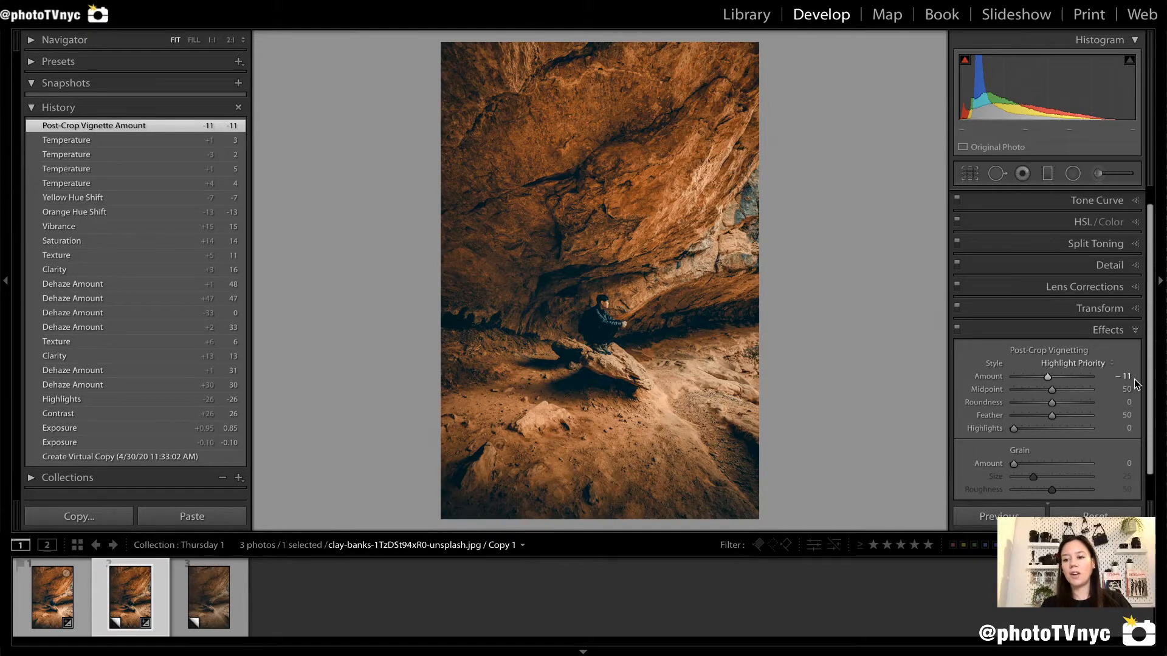
scroll(1107, 201, up, 3)
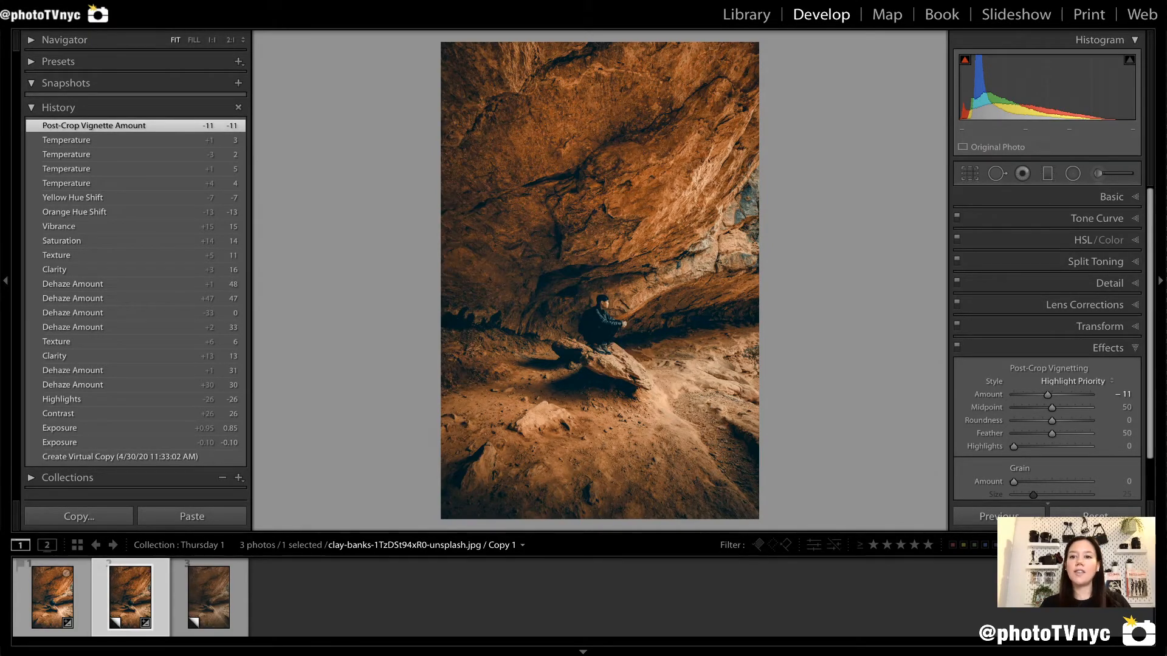
Step: Paint over the seated man with the Adjustment Brush at size 11 and Exposure 1.53
key(k)
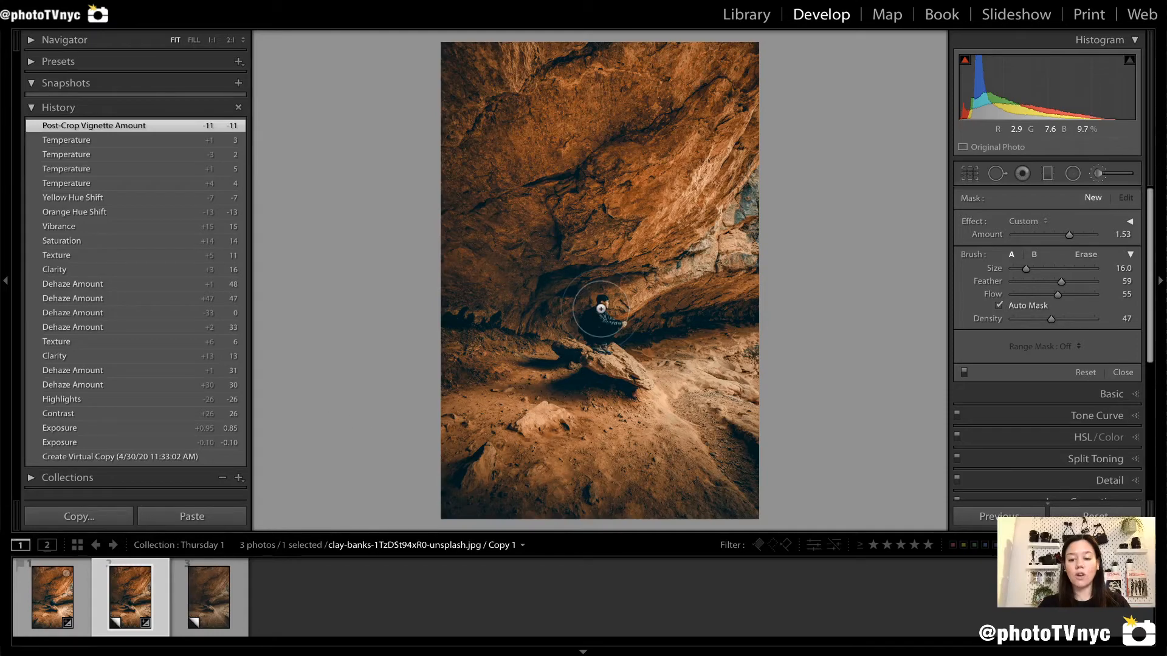
key(bracketleft)
key(bracketleft)
key(bracketleft)
key(bracketleft)
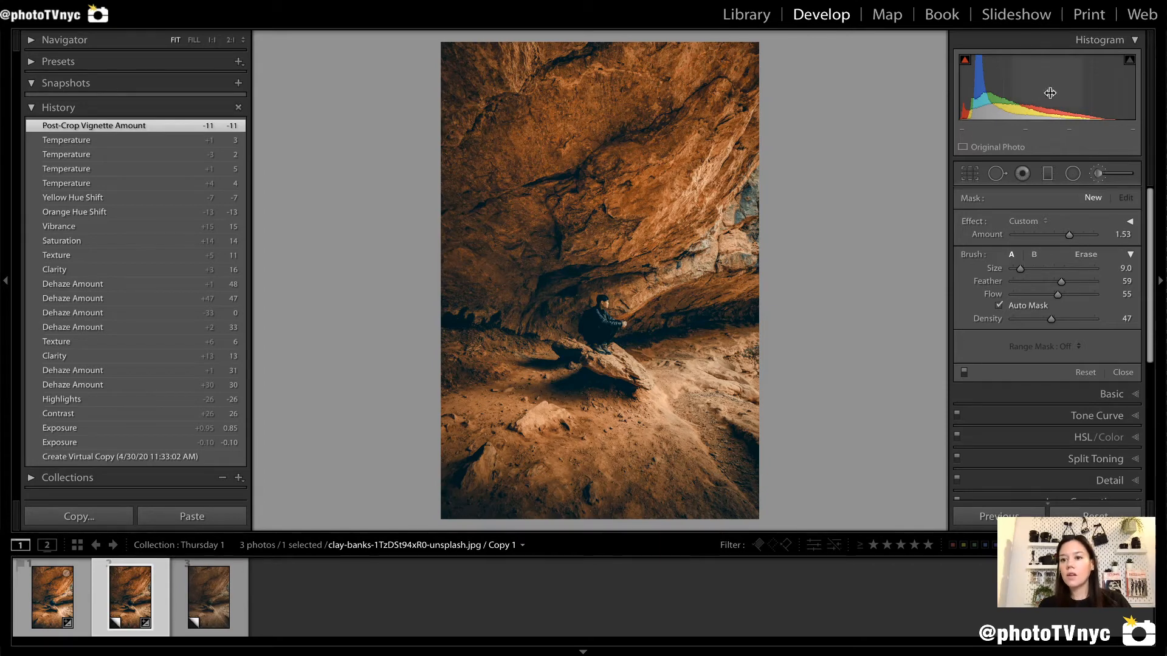
key(z)
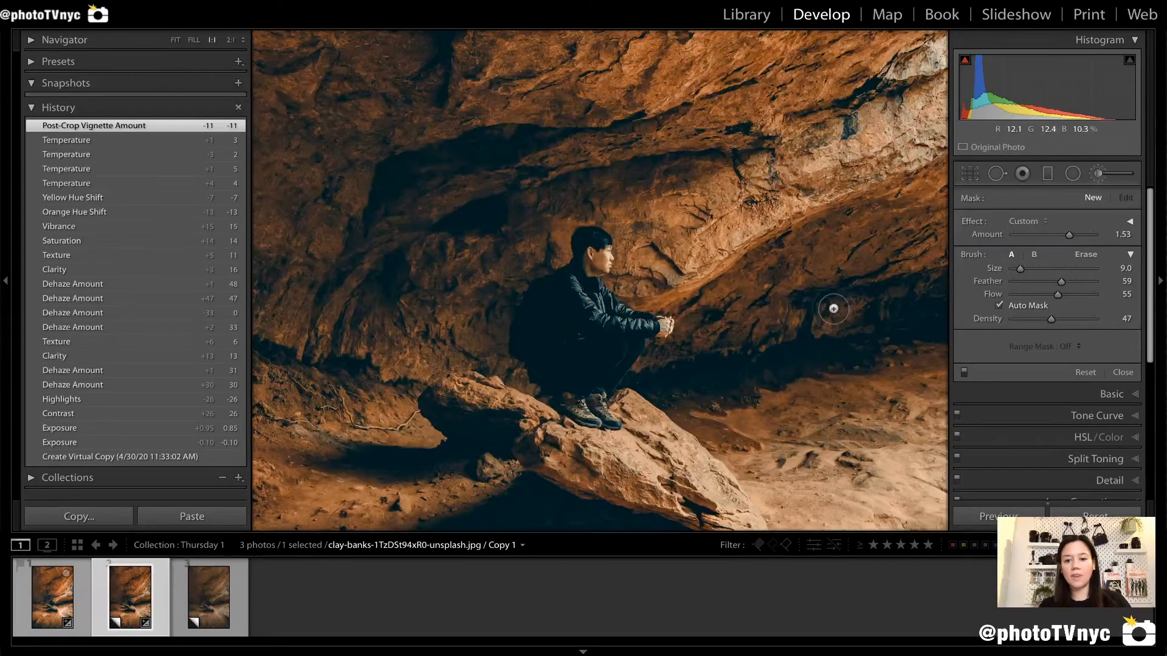
key(bracketright)
key(bracketright)
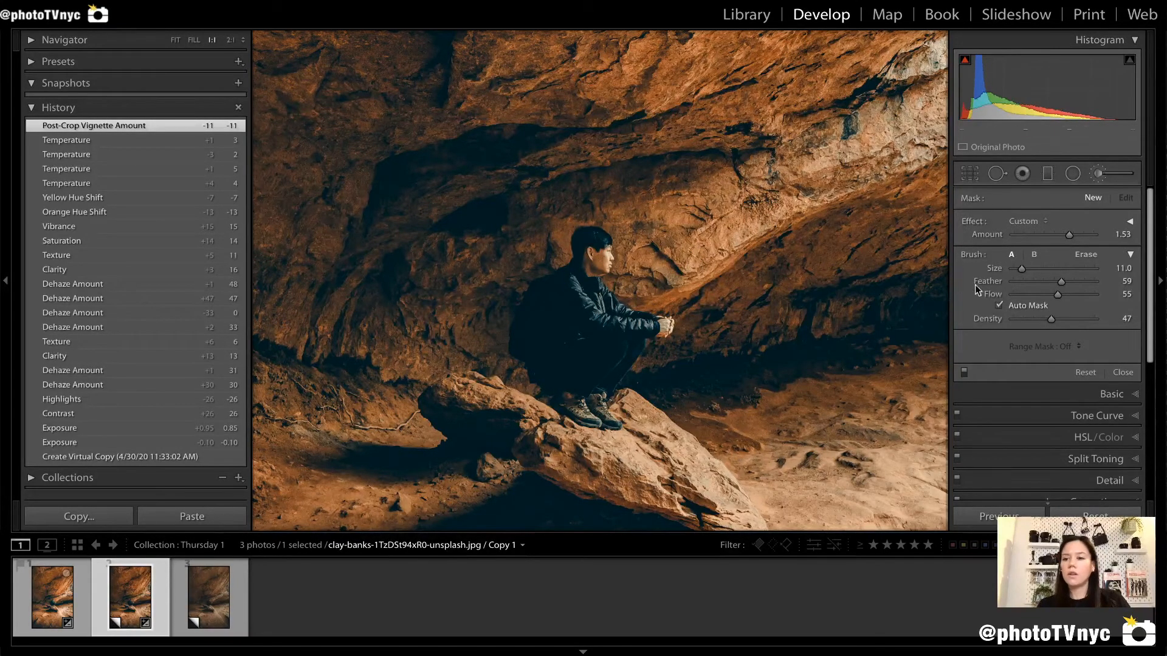
click(1128, 222)
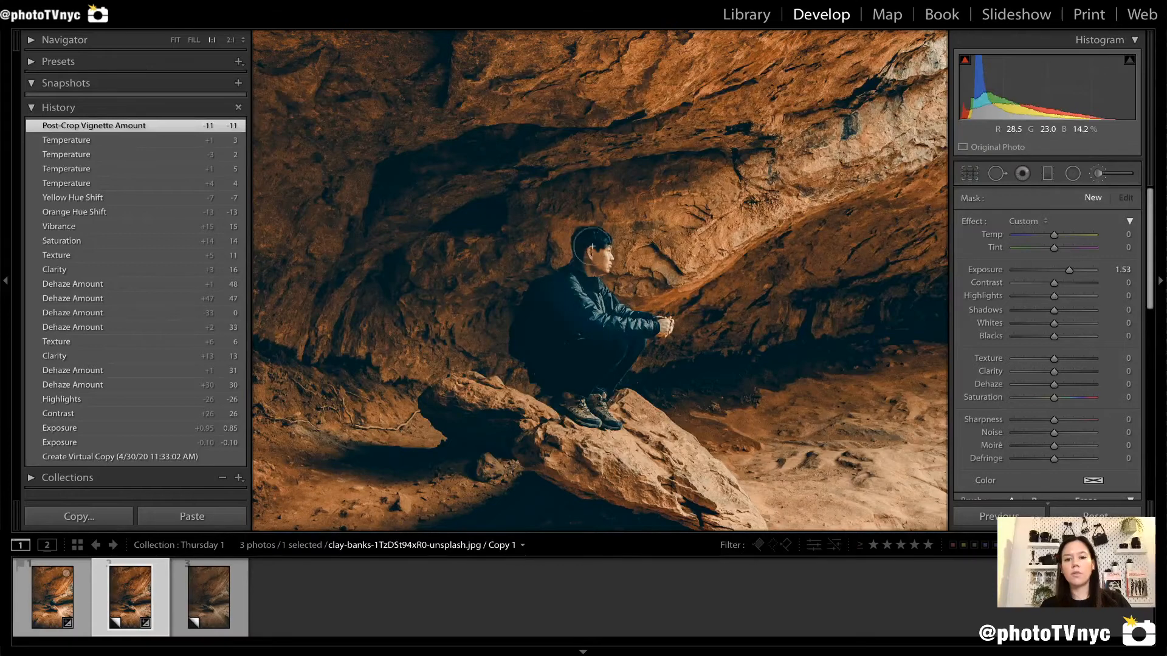
click(585, 281)
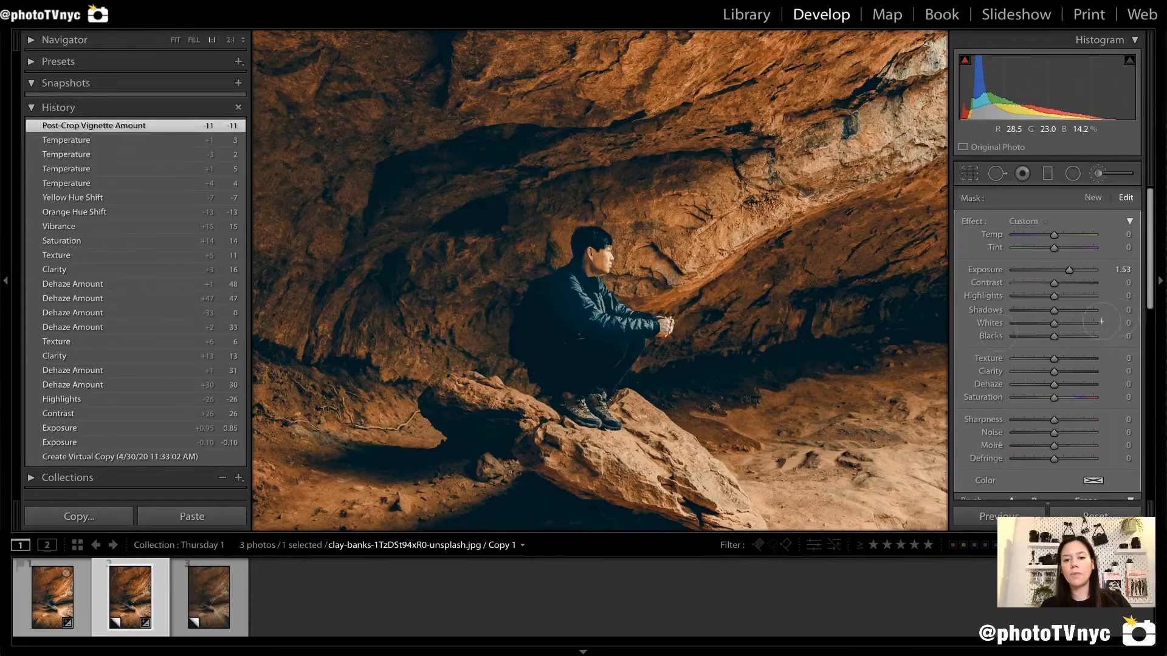
Step: Adjust the brush mask on the man to Contrast 30, Exposure 1.27 and Dehaze 39
click(1065, 283)
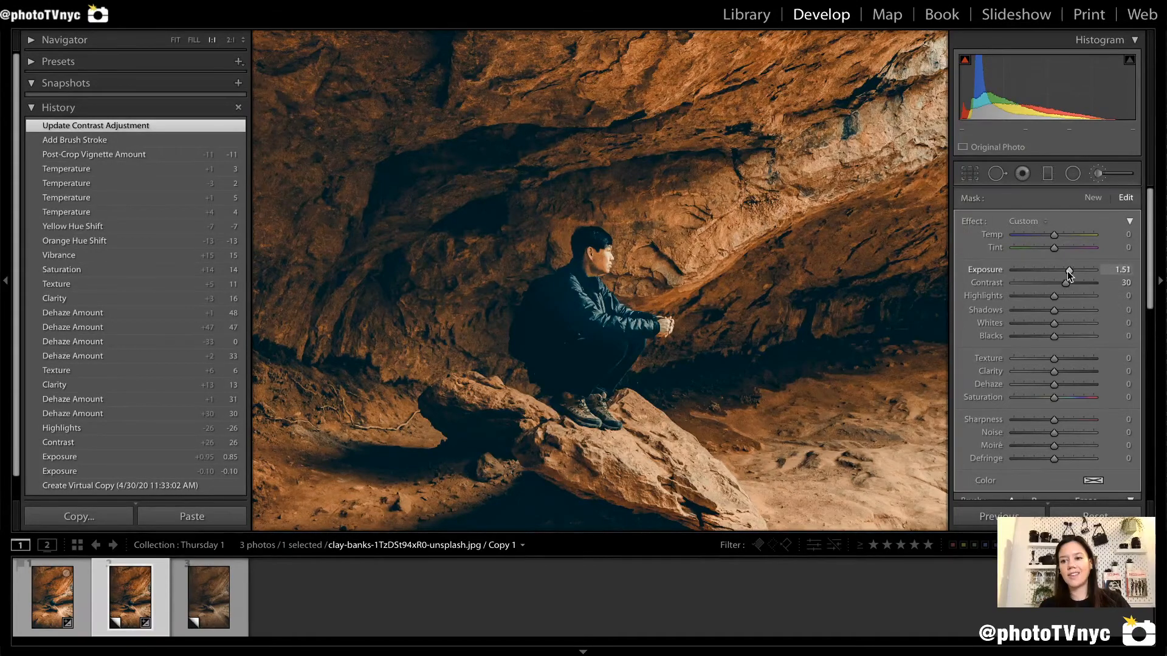
drag(1068, 274, 1066, 274)
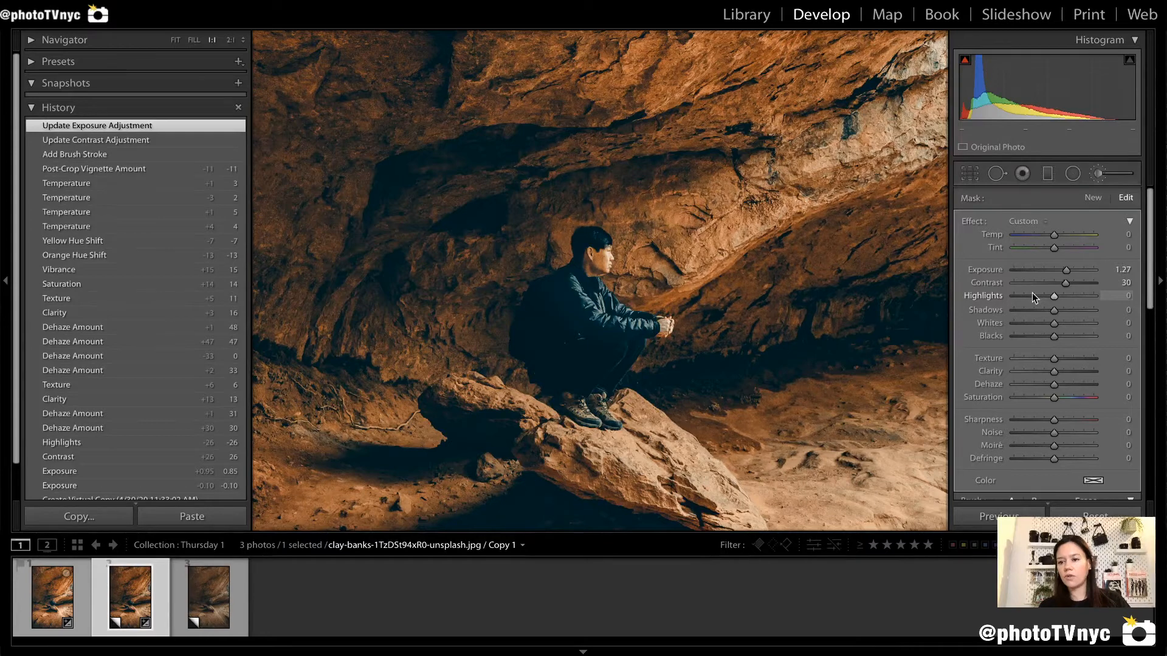
scroll(1026, 362, down, 1)
scroll(1026, 362, down, 1)
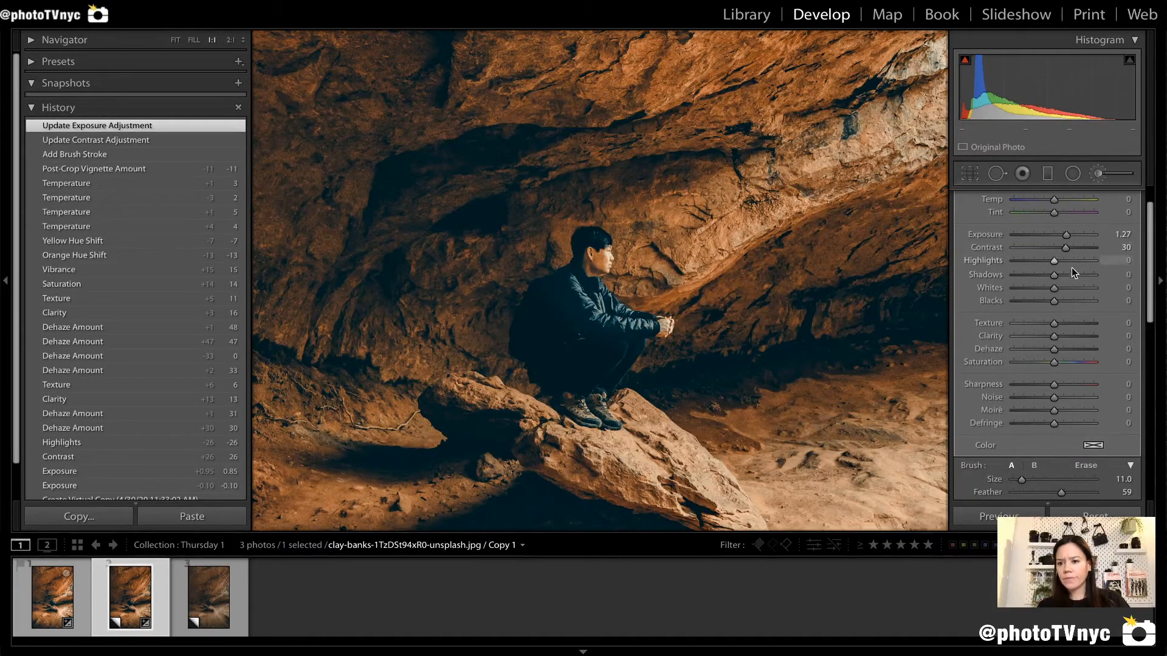
click(1068, 348)
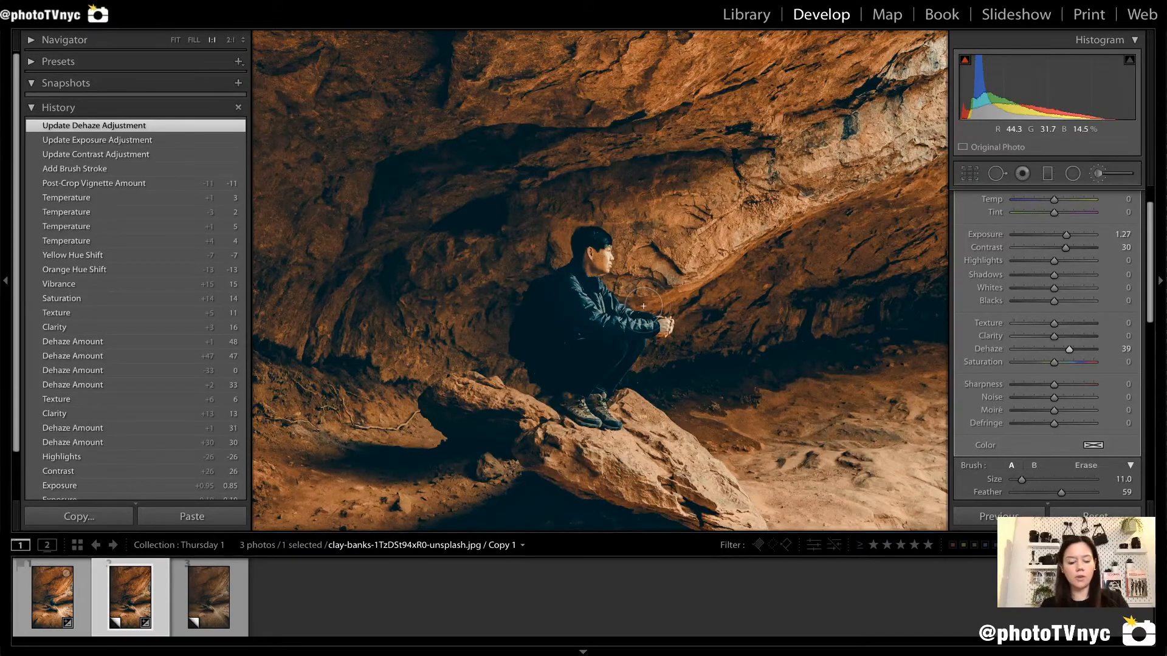
Step: Enlarge the brush to size 15 and reset the man's mask effects to zero, including a trial Exposure of 1.58
key(z)
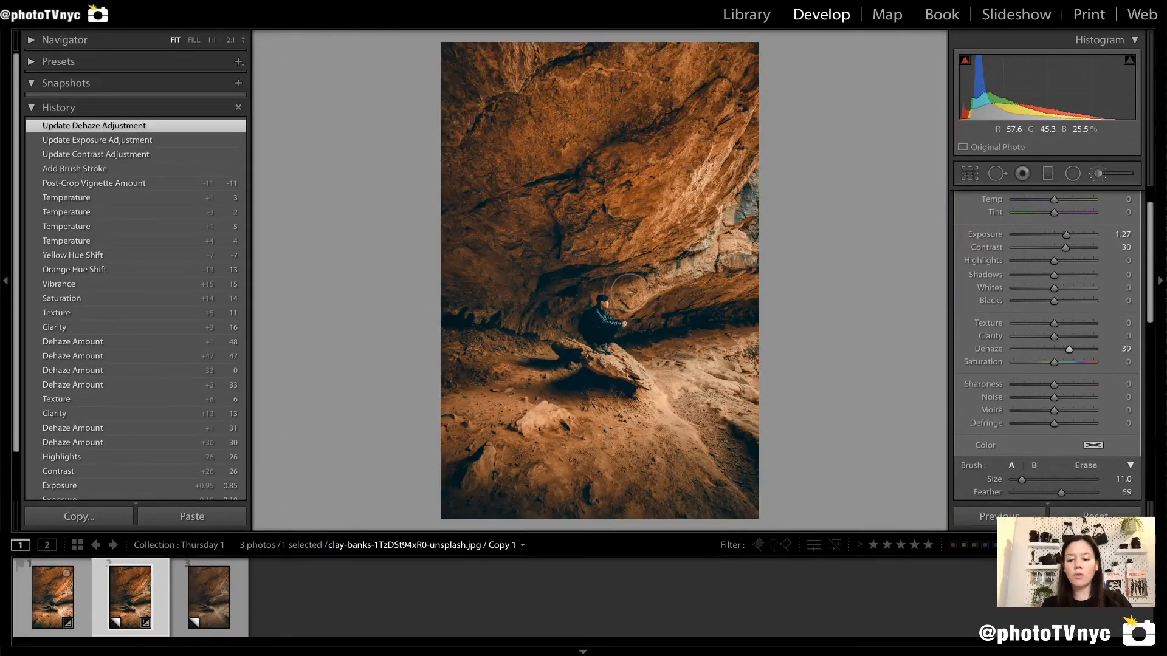
key(])
key(])
key(])
key(])
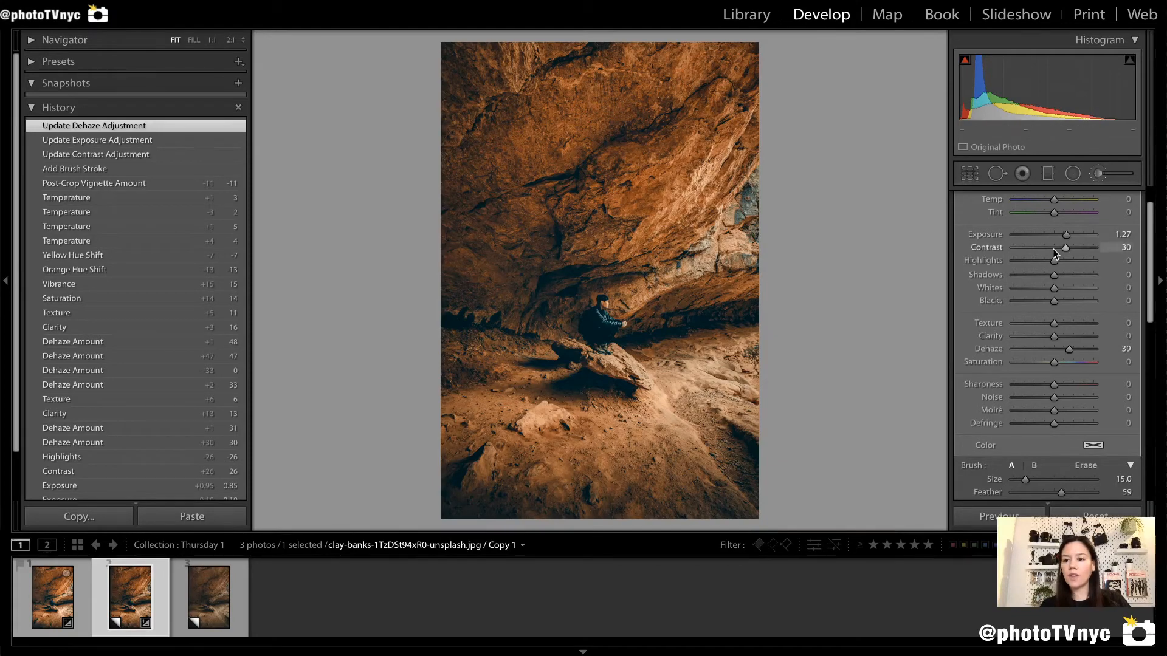
scroll(982, 228, up, 2)
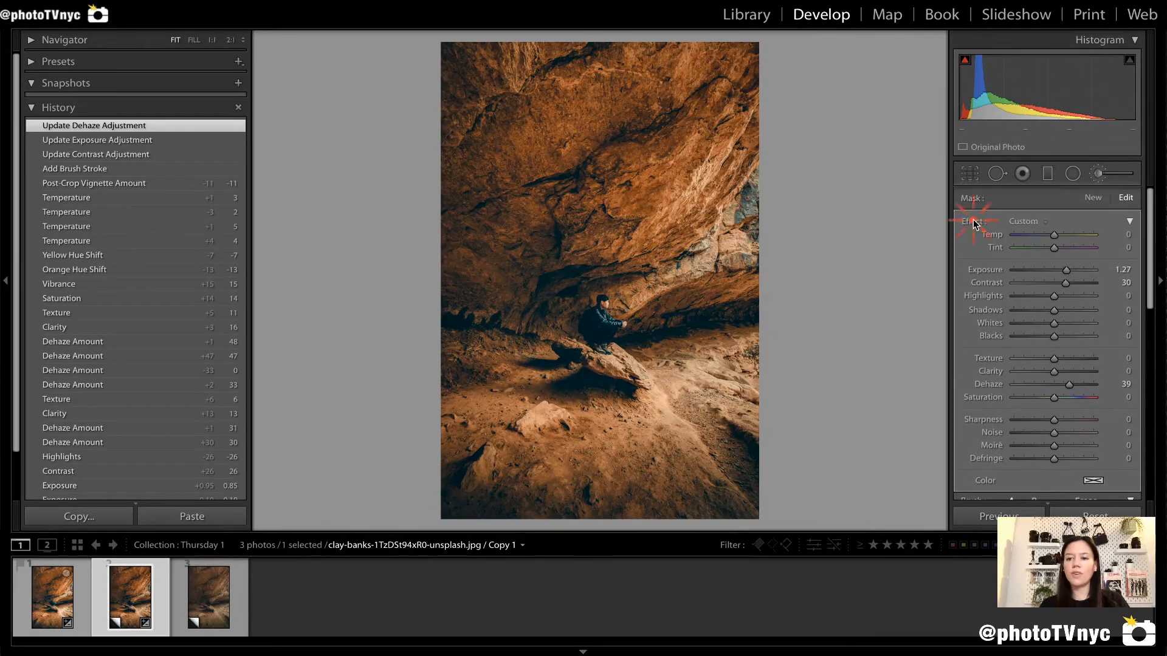
double_click(973, 222)
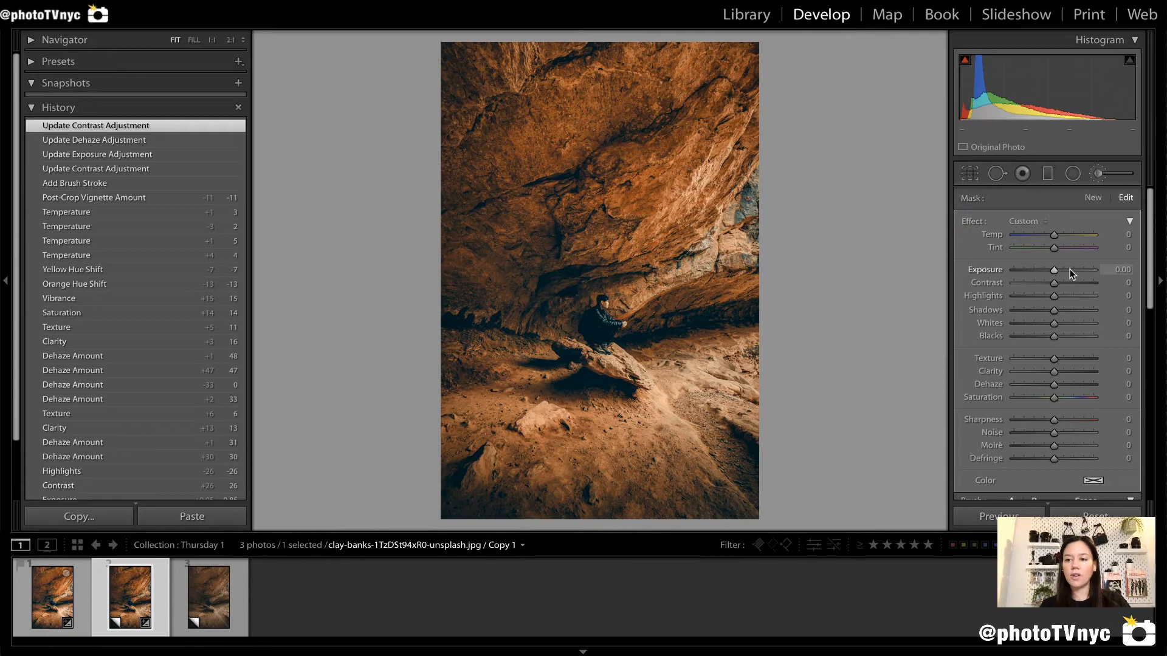
drag(1070, 271, 1069, 271)
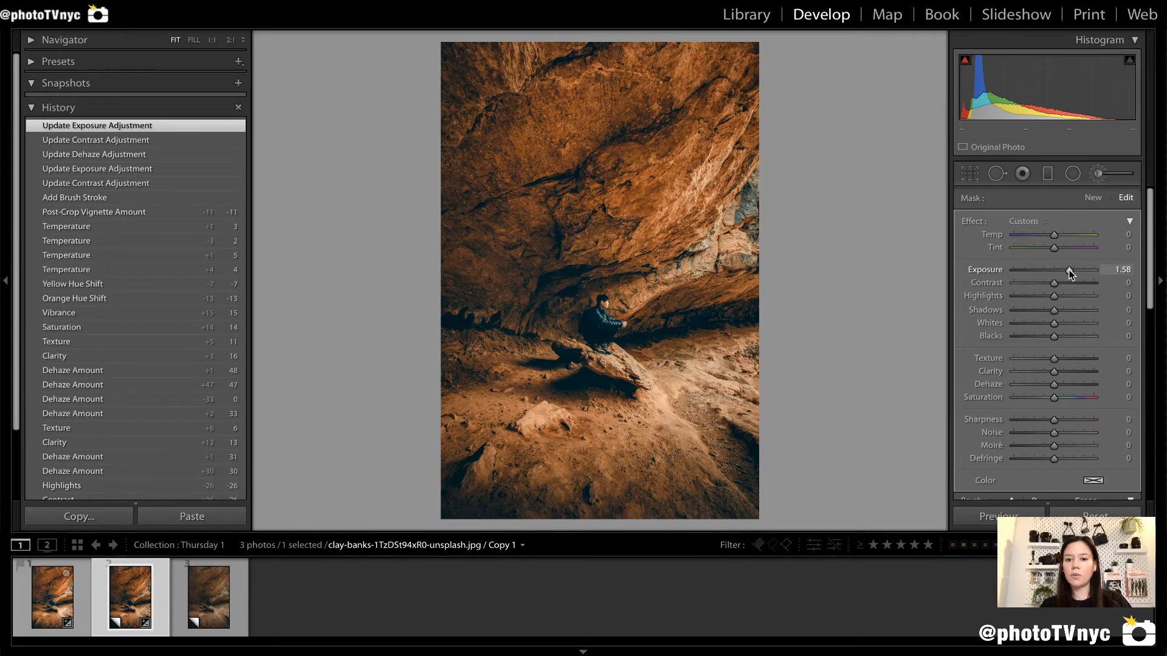
double_click(991, 268)
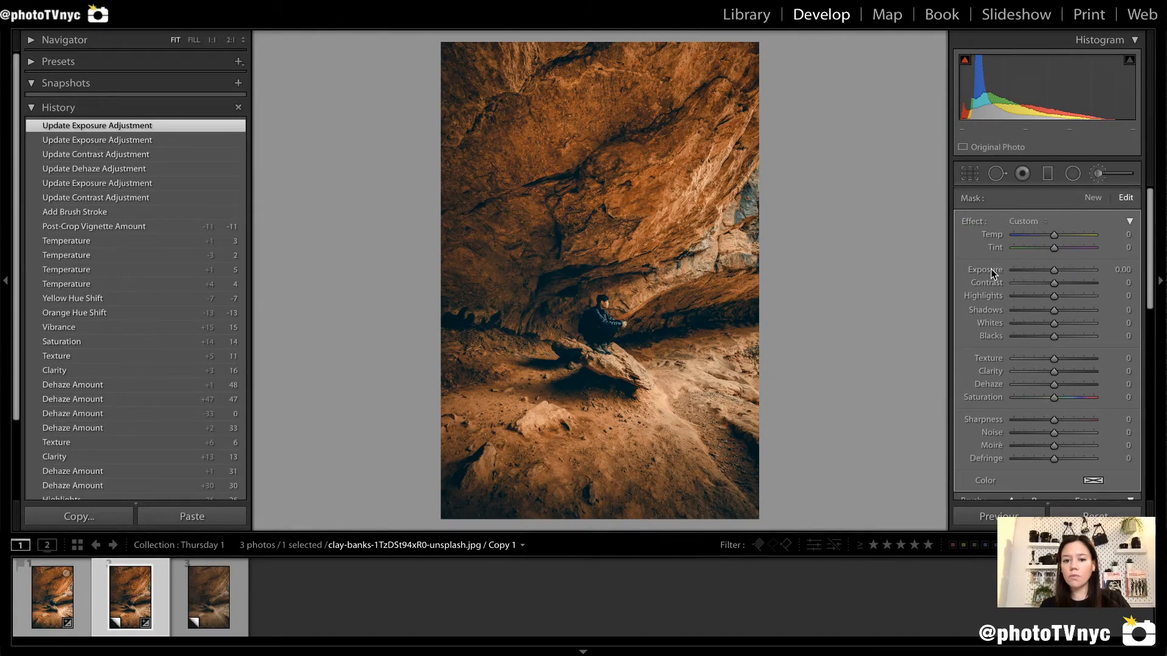
Step: Start a new brush mask with Exposure 1.53 and paint along the lit rock wall toward the man
click(1094, 198)
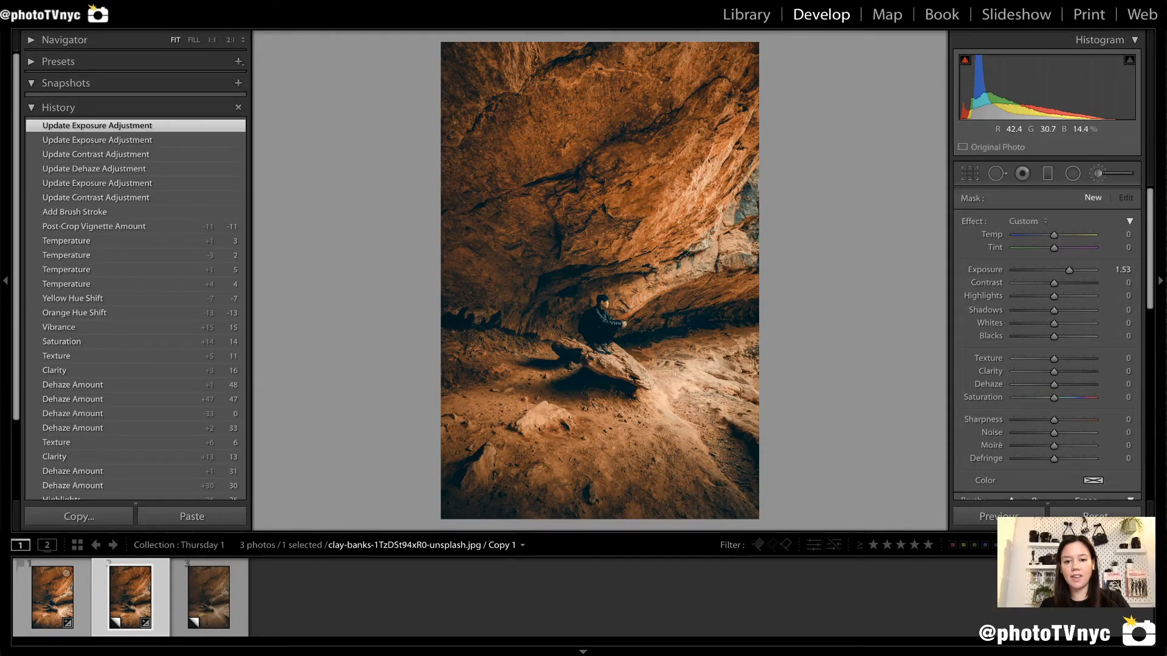
drag(711, 211, 645, 311)
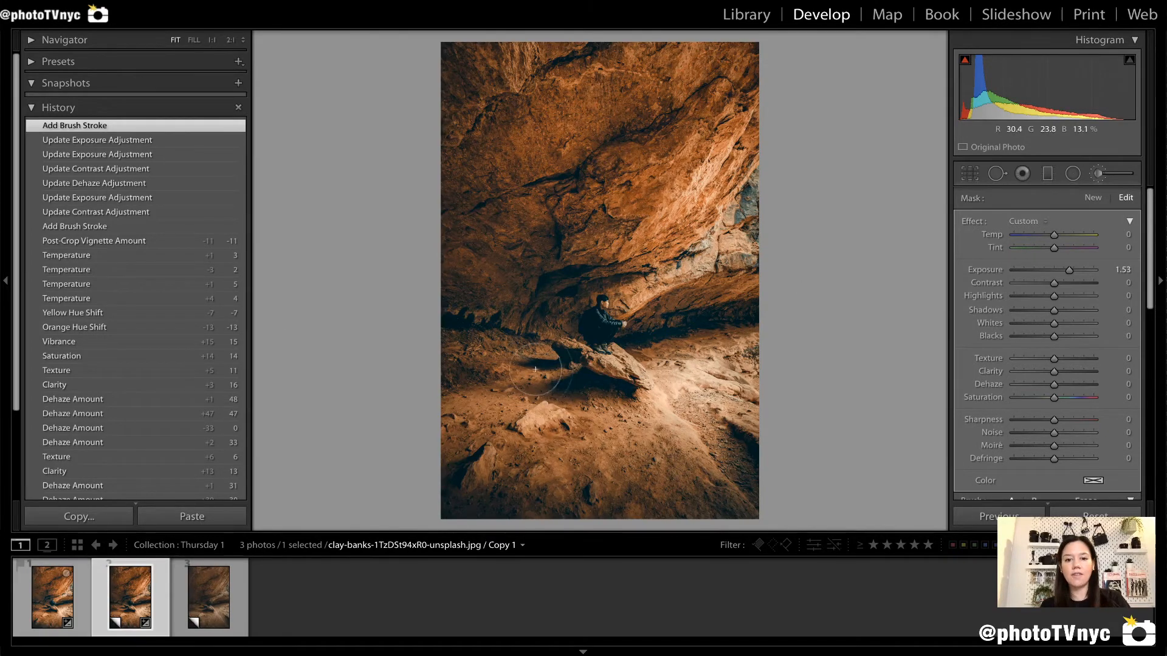
Step: Select the existing brush mask on the seated man and check its coverage up close with the mask overlay
drag(432, 78, 605, 524)
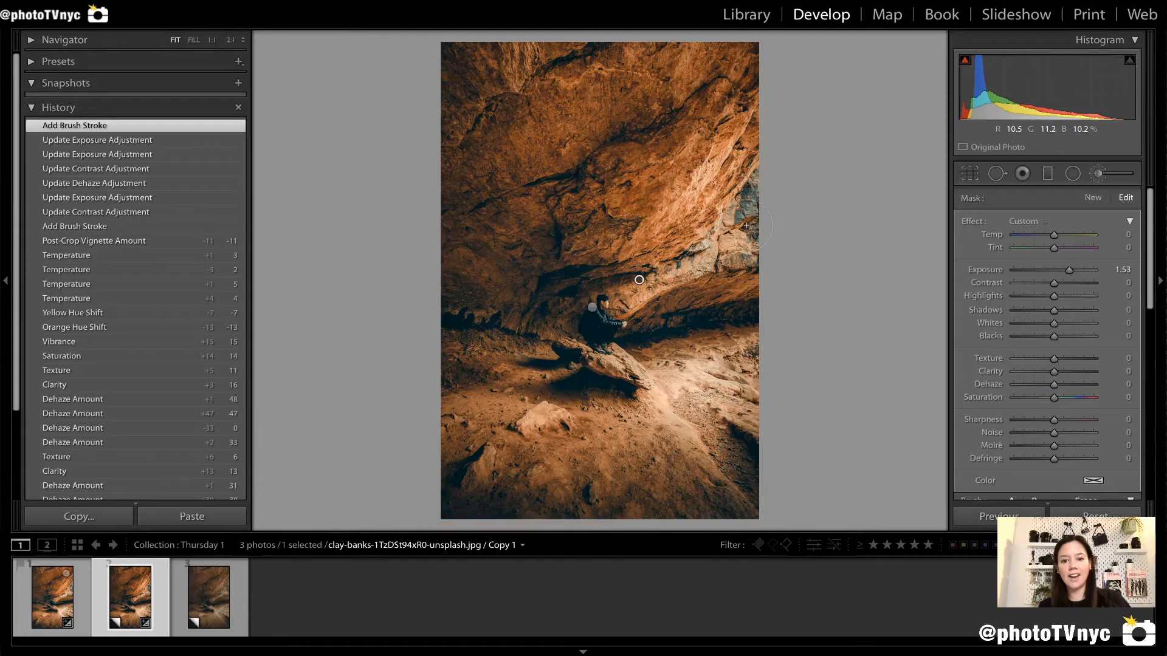
click(592, 309)
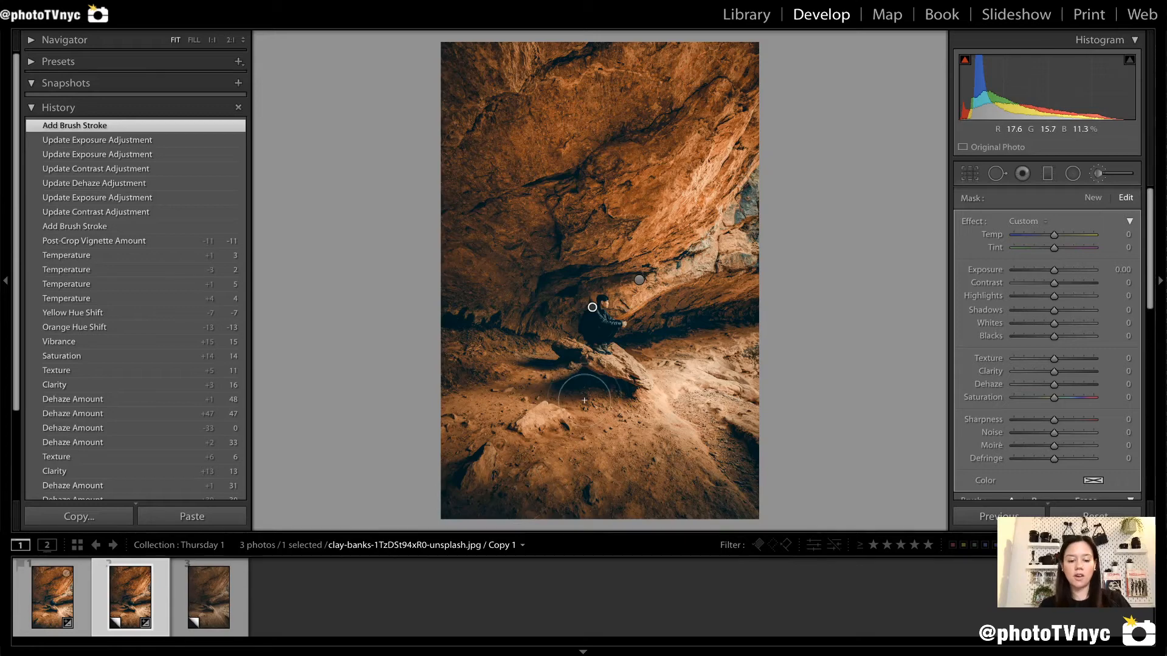
key(z)
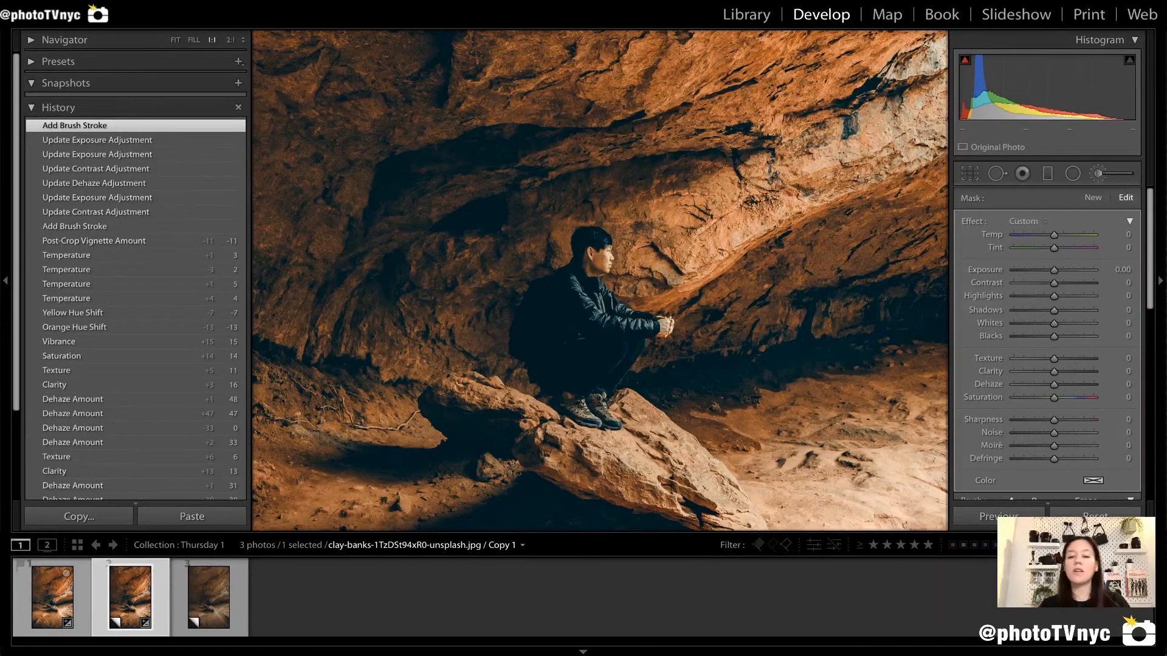
key(o)
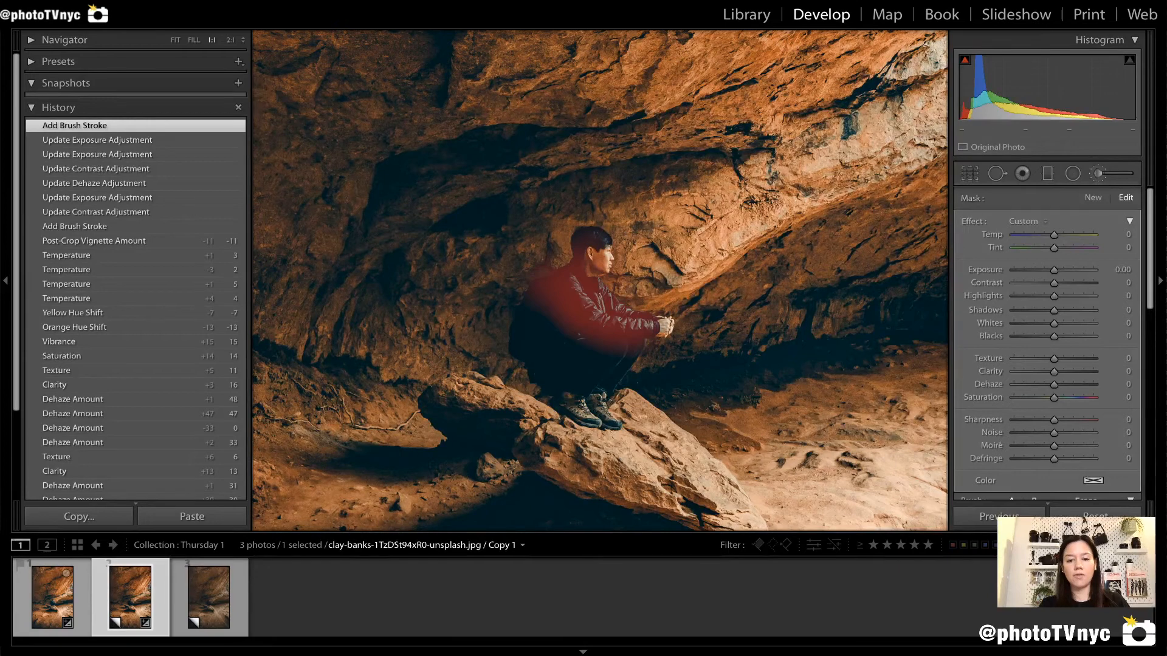
key(o)
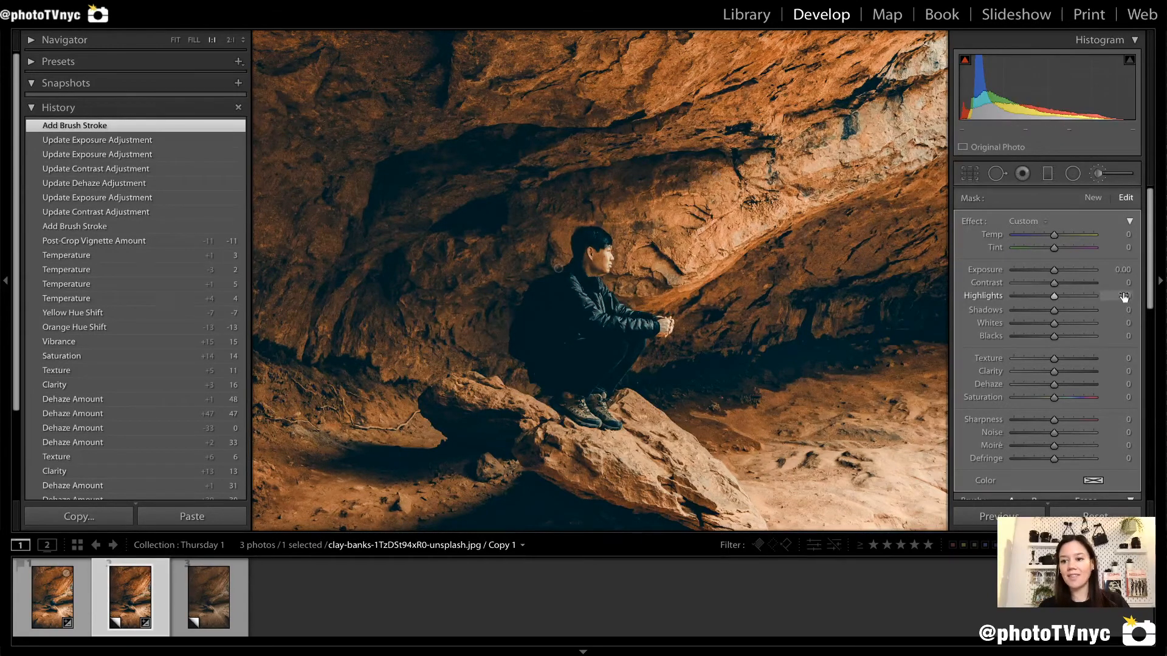
Step: Set the man's brush mask to Exposure 1.29, Contrast 24 and Dehaze 33, and finish with the Adjustment Brush
click(1064, 268)
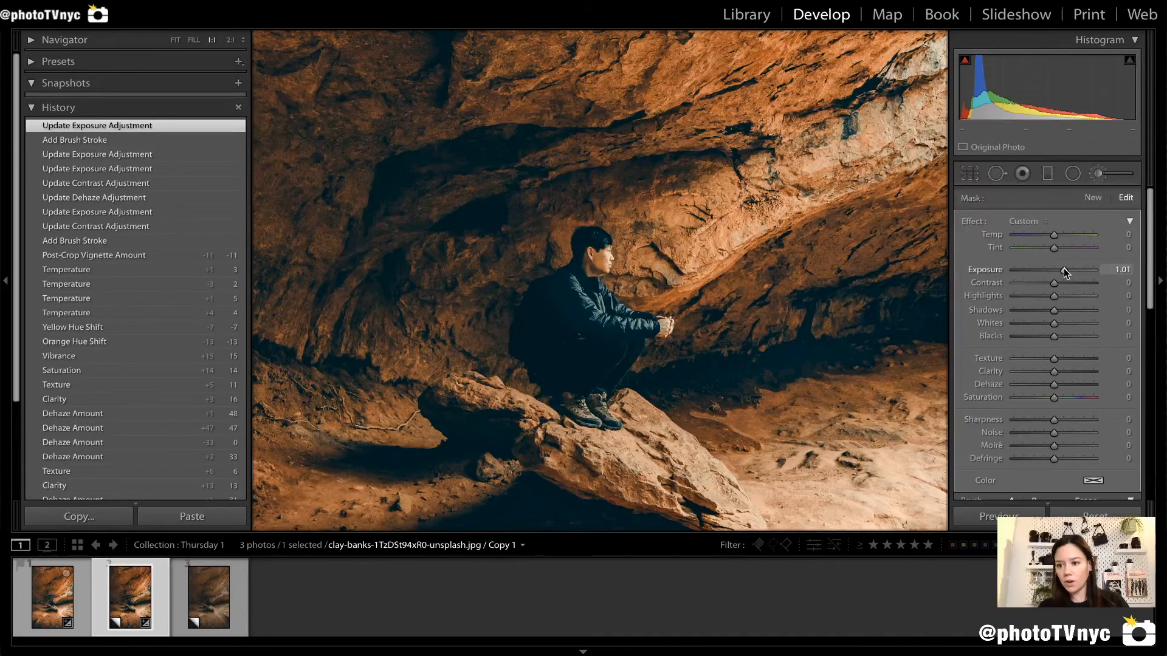
drag(1064, 268, 1060, 271)
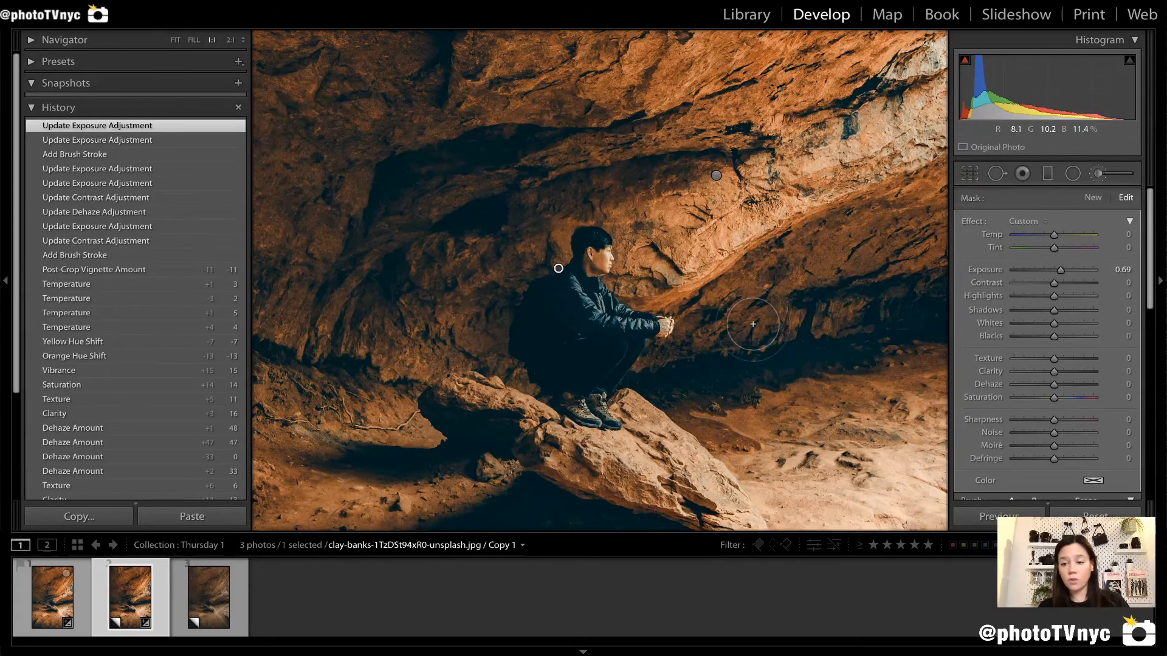
click(1061, 271)
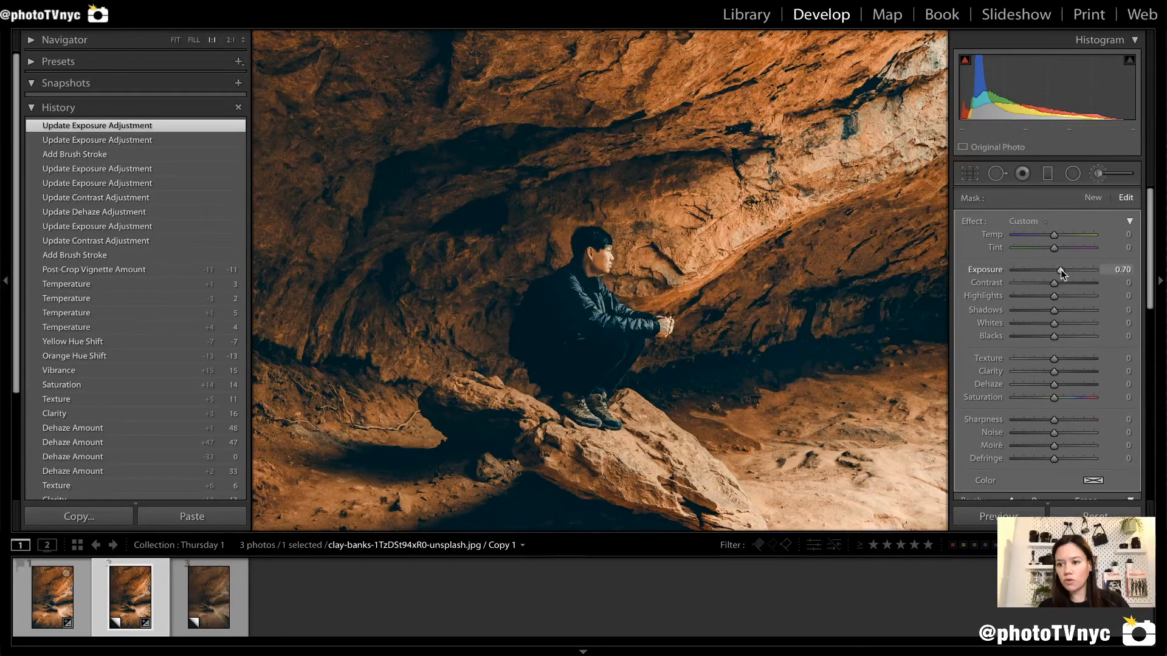
drag(1066, 271, 1065, 272)
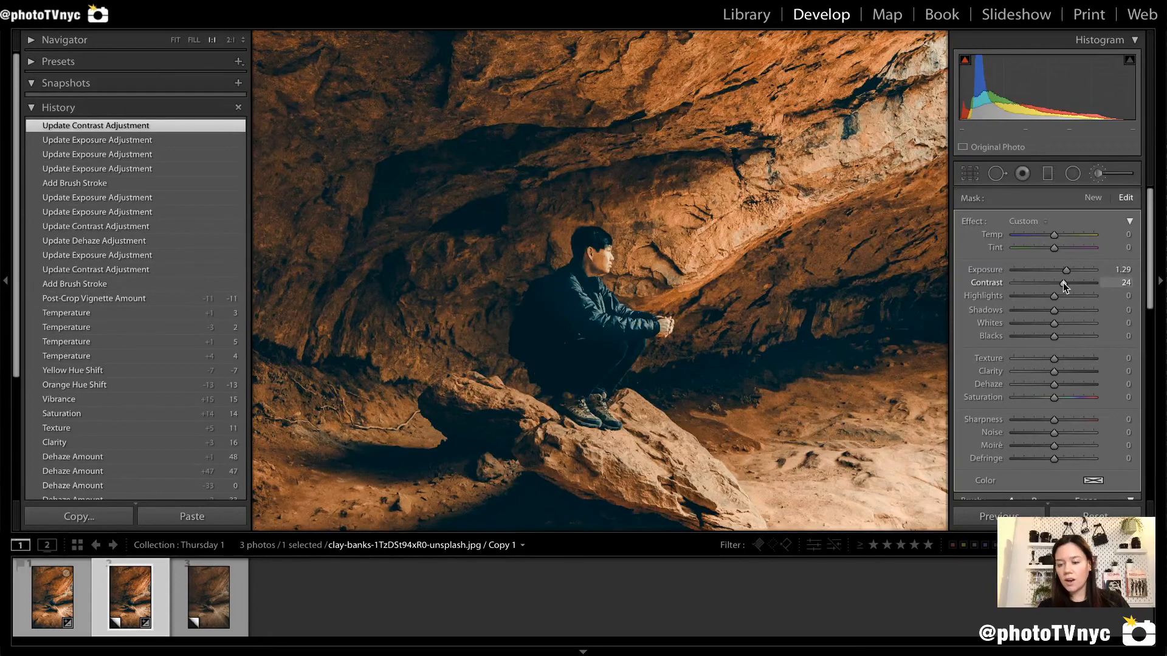
click(1067, 384)
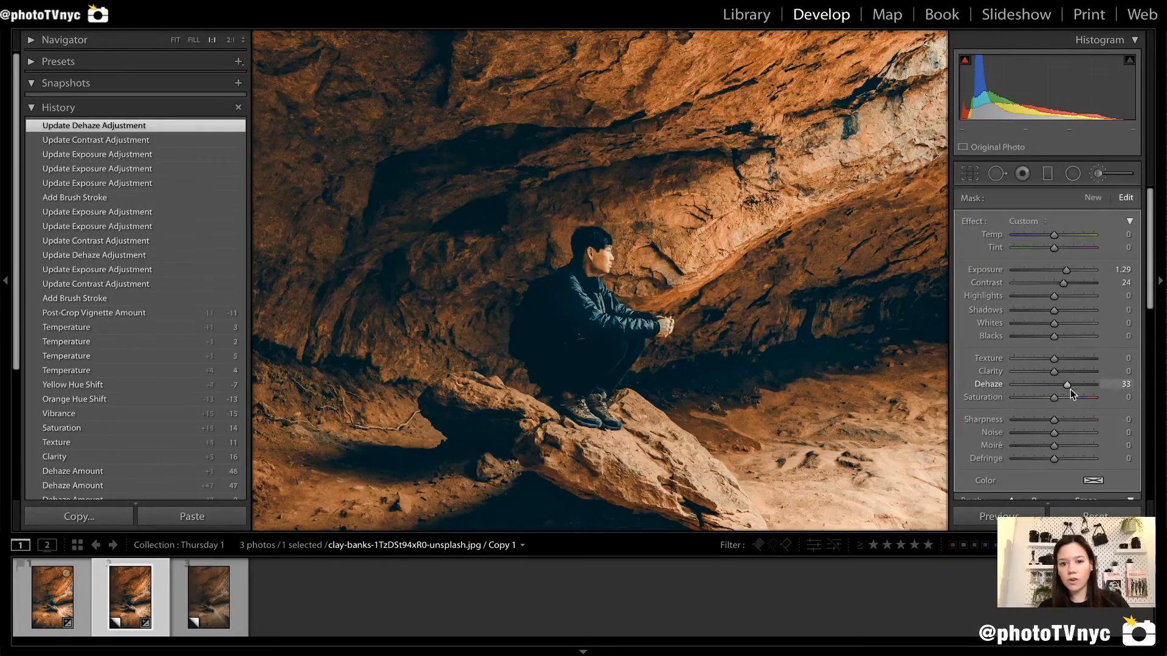
key(z)
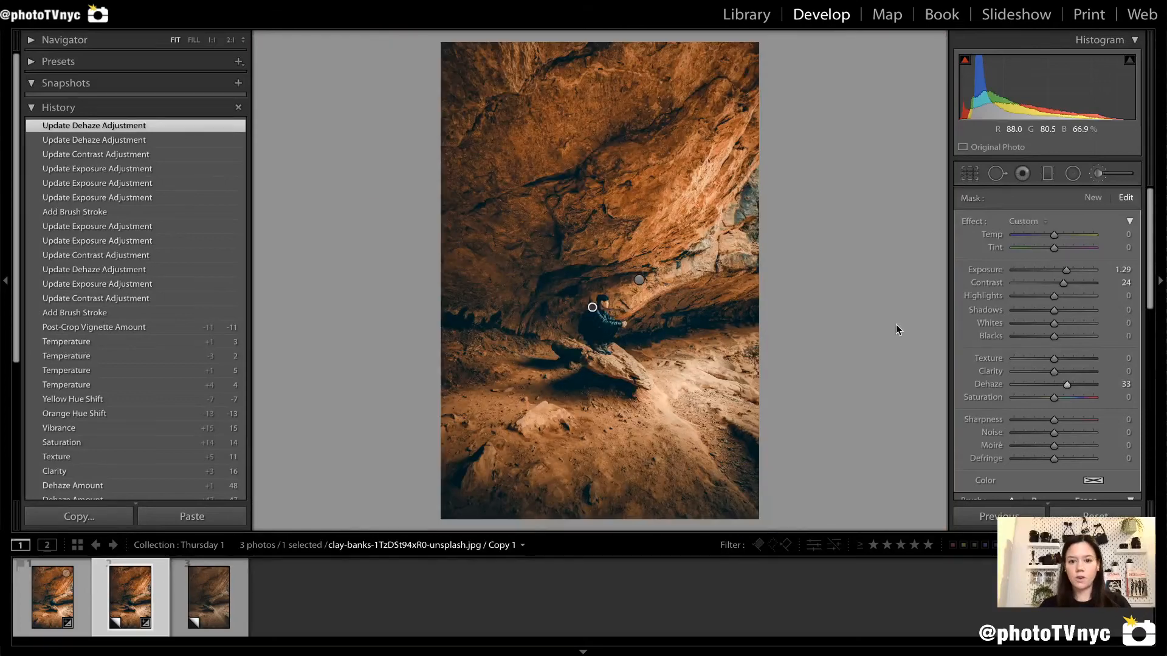
key(k)
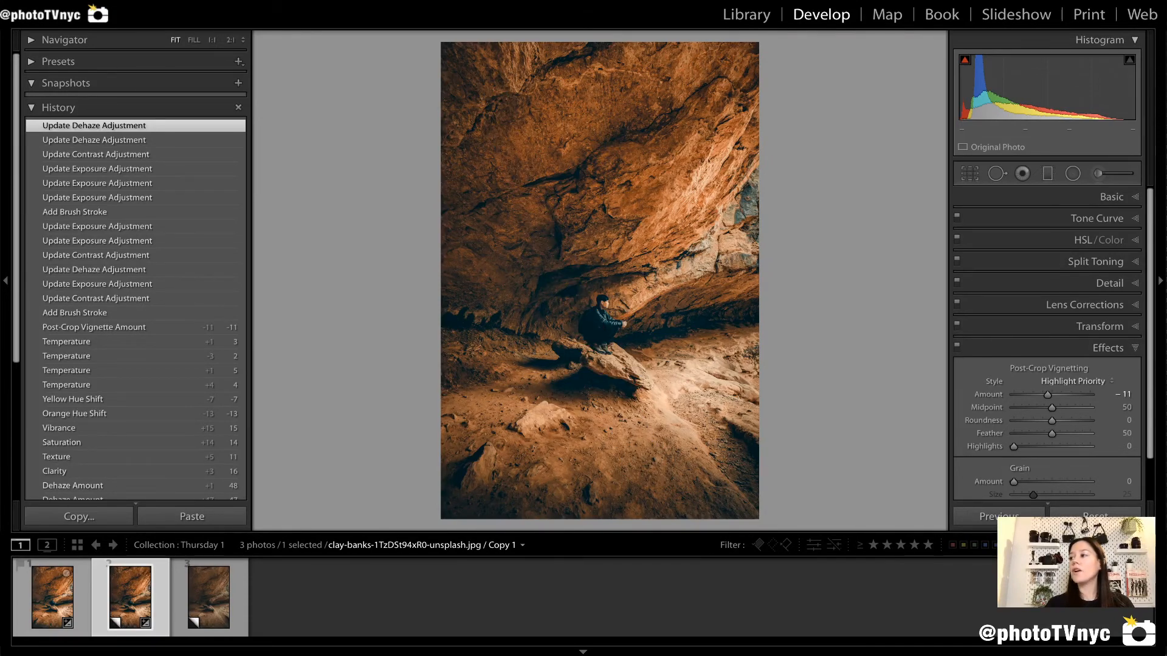
Step: Compare the unedited virtual copy, Copy 2, with the edited Copy 1
click(223, 596)
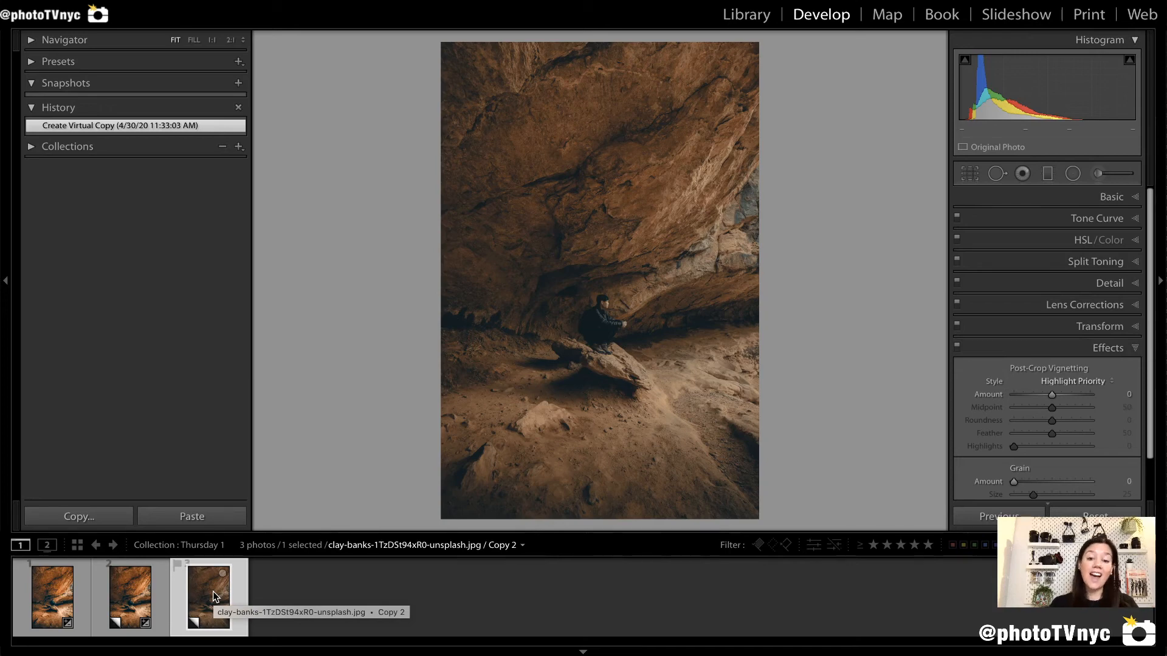
click(158, 592)
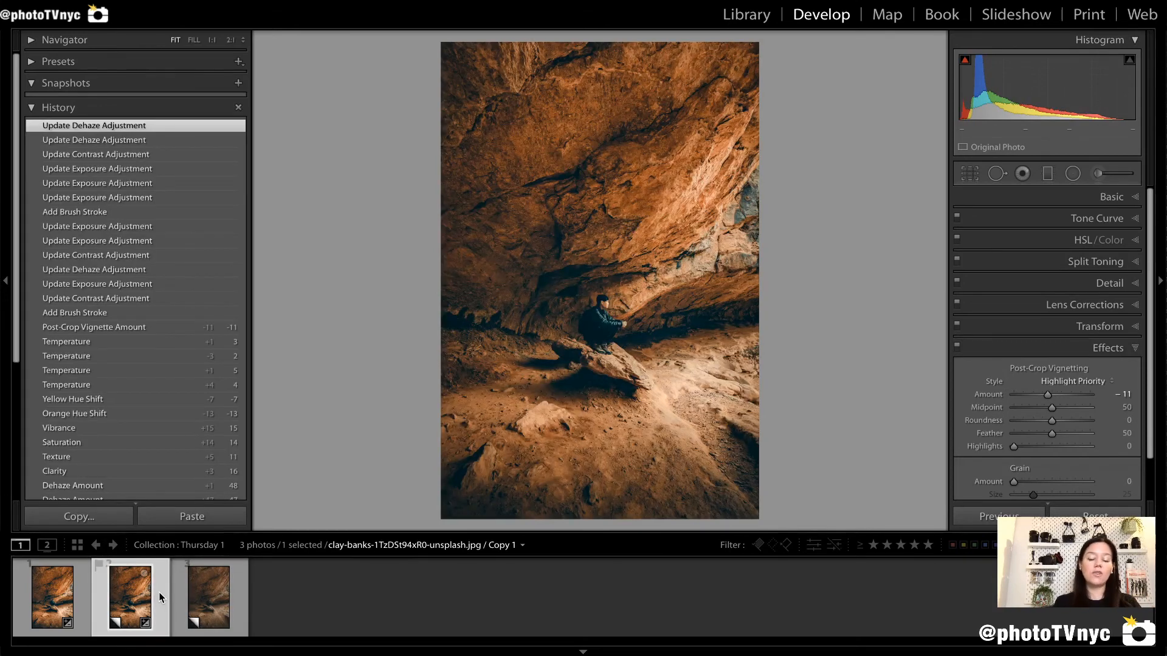